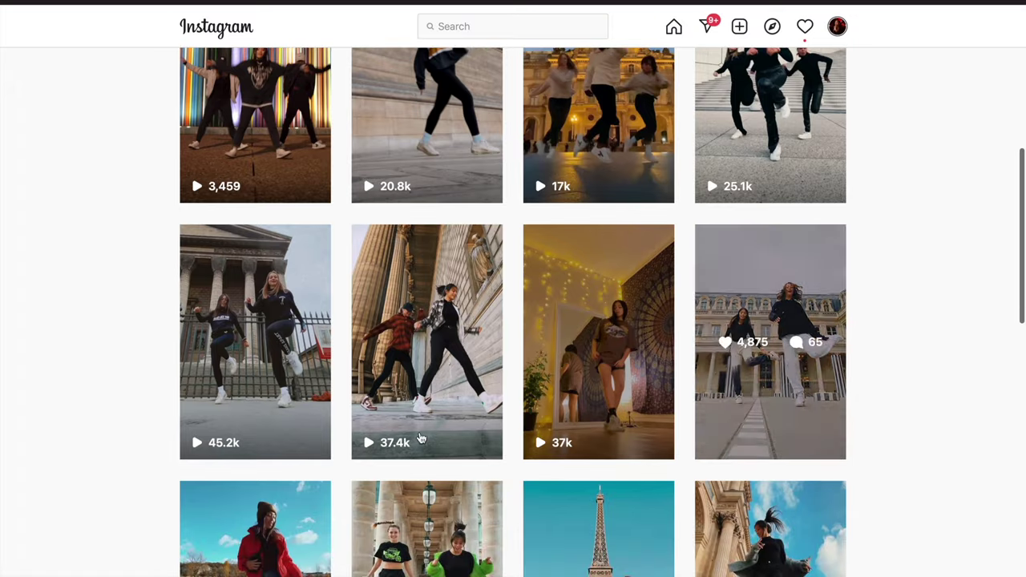
Watch several dance reels in the profile grid and browse further down for more example videos
{"action": "left_click", "coordinate": [285, 415]}
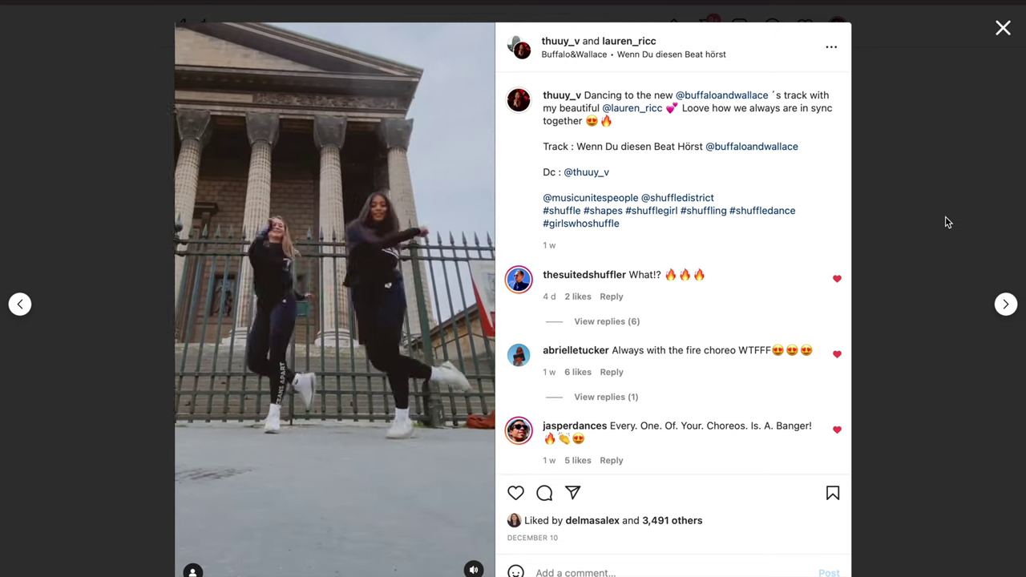
{"action": "left_click", "coordinate": [945, 222]}
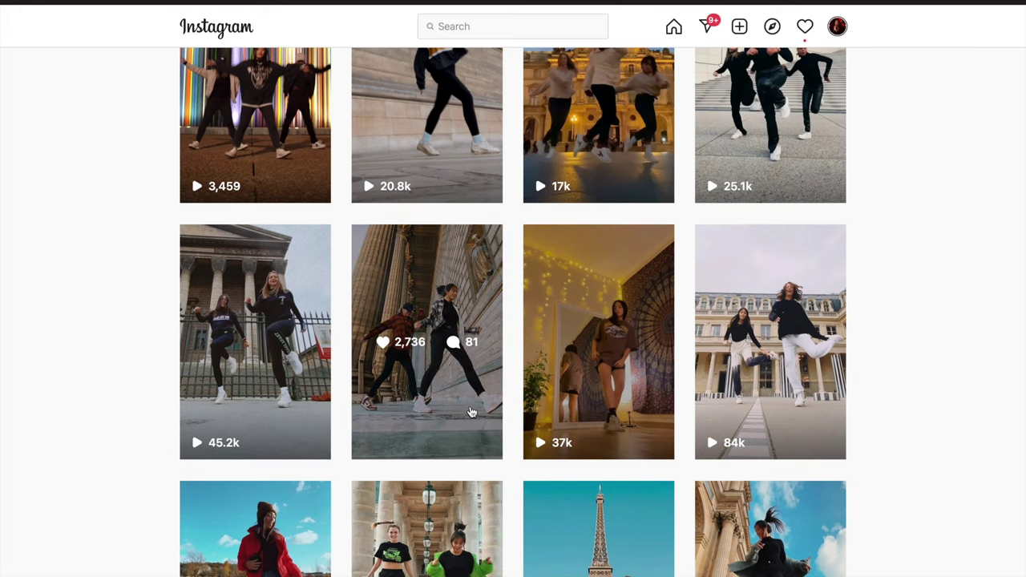
{"action": "left_click", "coordinate": [469, 412]}
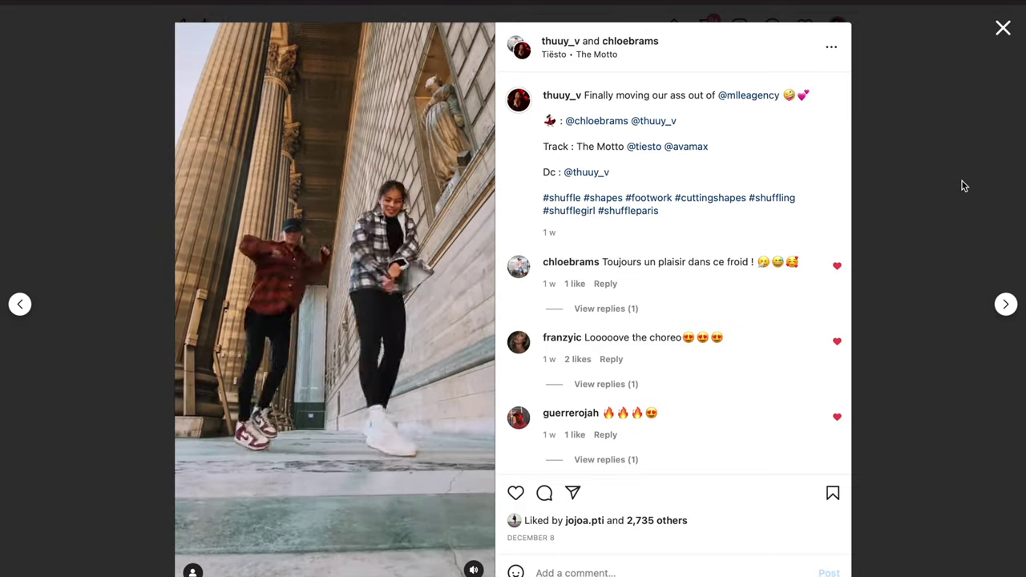
{"action": "left_click", "coordinate": [984, 156]}
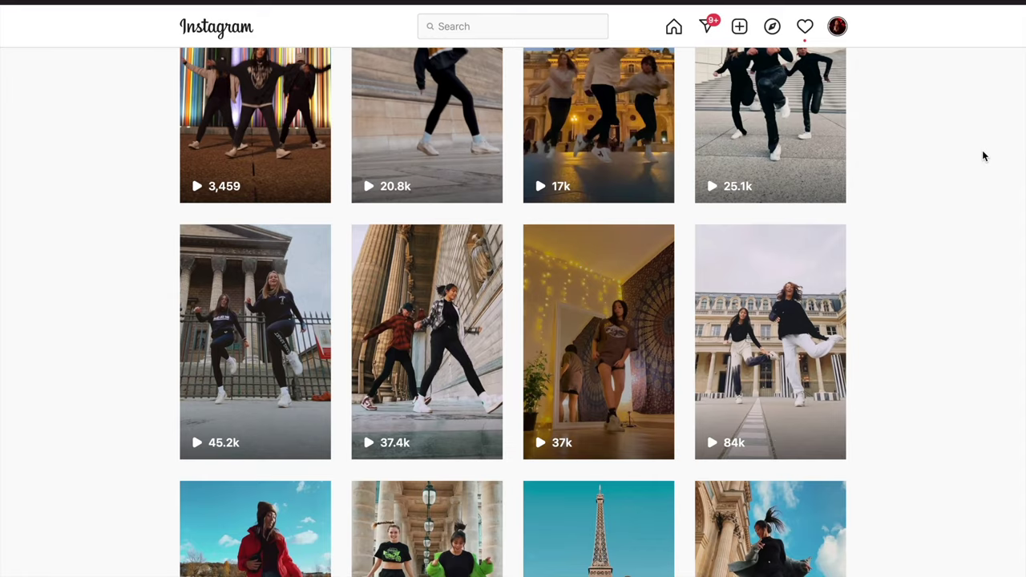
{"action": "left_click", "coordinate": [763, 392]}
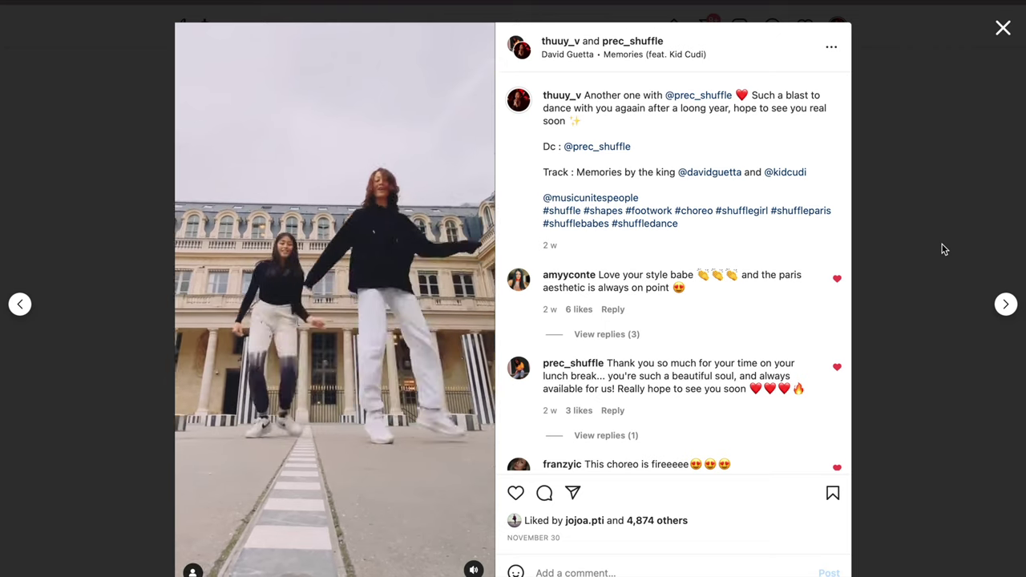
{"action": "left_click", "coordinate": [962, 194]}
{"action": "scroll", "coordinate": [962, 193], "scroll_direction": "down", "scroll_amount": 5}
{"action": "scroll", "coordinate": [960, 193], "scroll_direction": "down", "scroll_amount": 5}
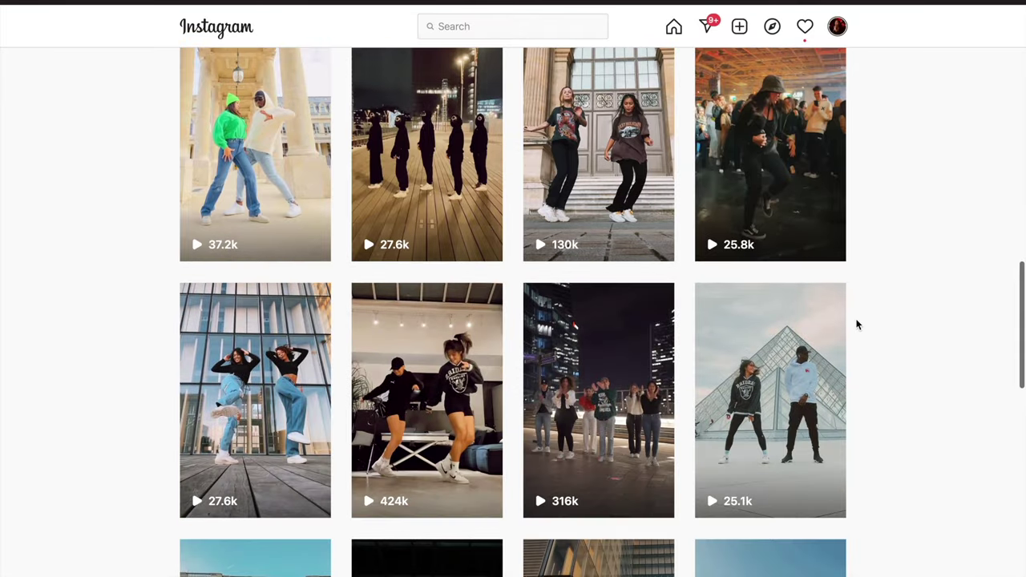
{"action": "left_click", "coordinate": [825, 321]}
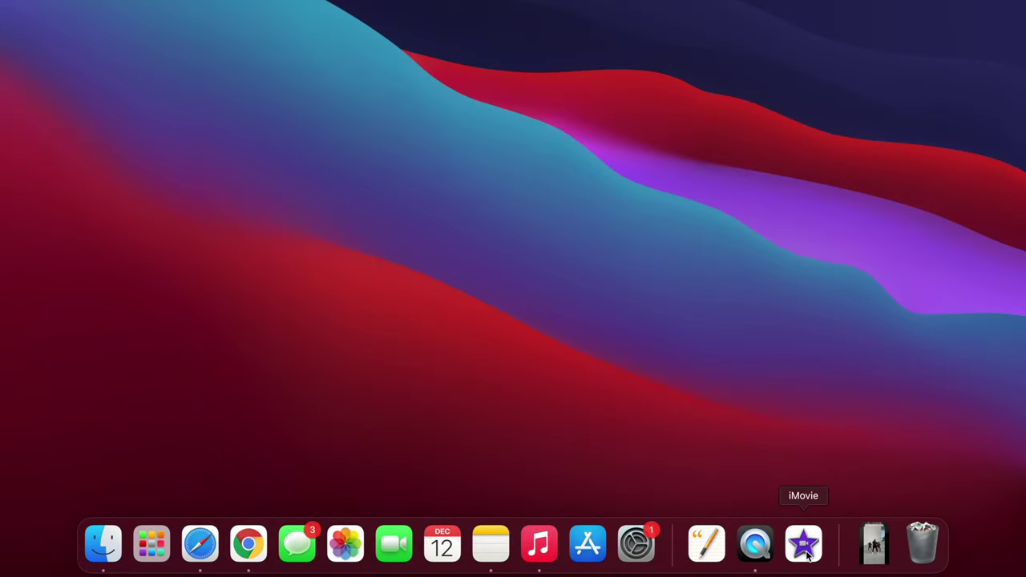
Switch to iMovie and create a new Movie project
{"action": "left_click", "coordinate": [805, 545]}
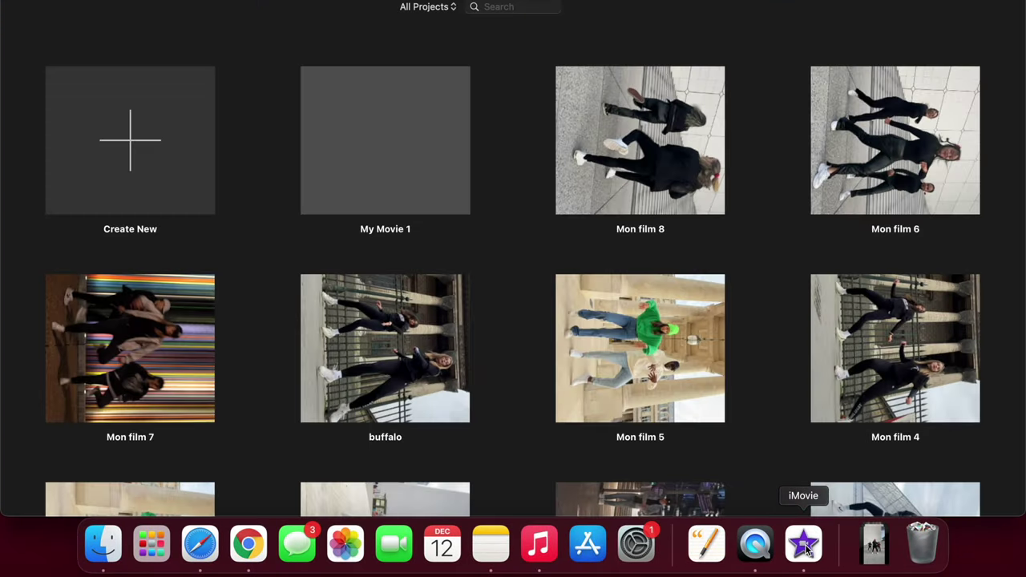
{"action": "left_click", "coordinate": [161, 144]}
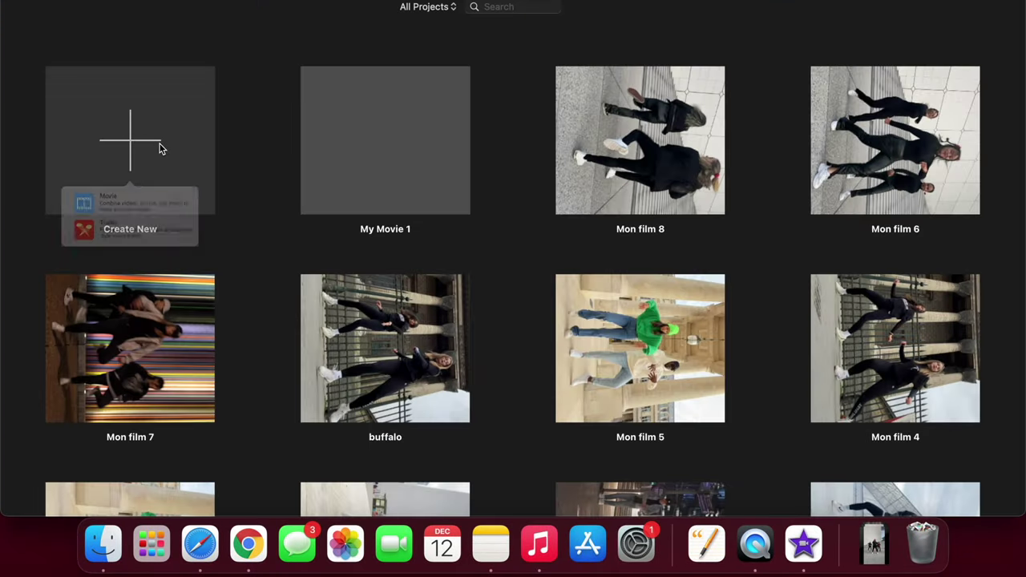
{"action": "left_click", "coordinate": [172, 214]}
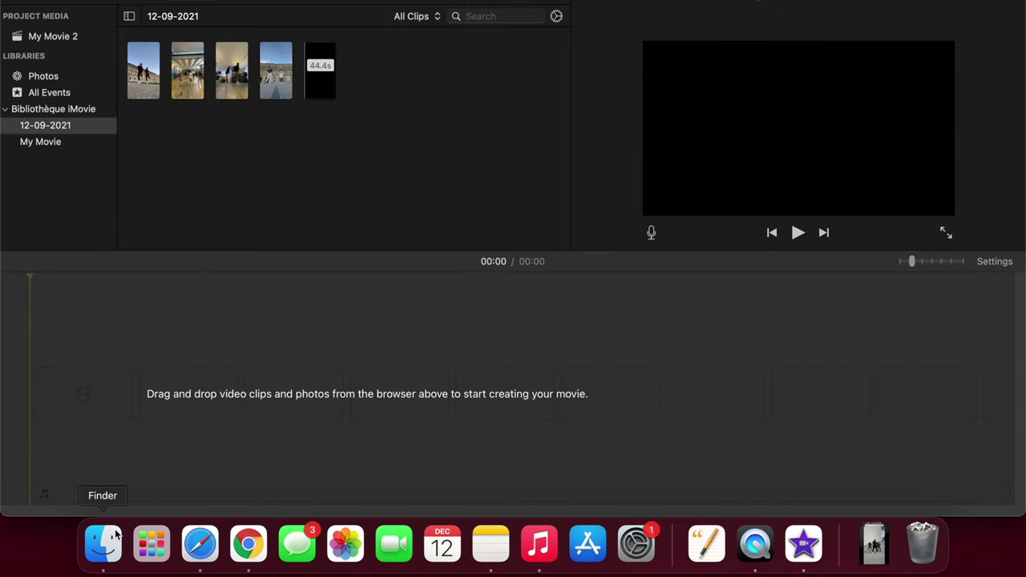
Add FullSizeRender-4.mov from the Downloads folder to the empty project timeline
{"action": "left_click", "coordinate": [112, 540]}
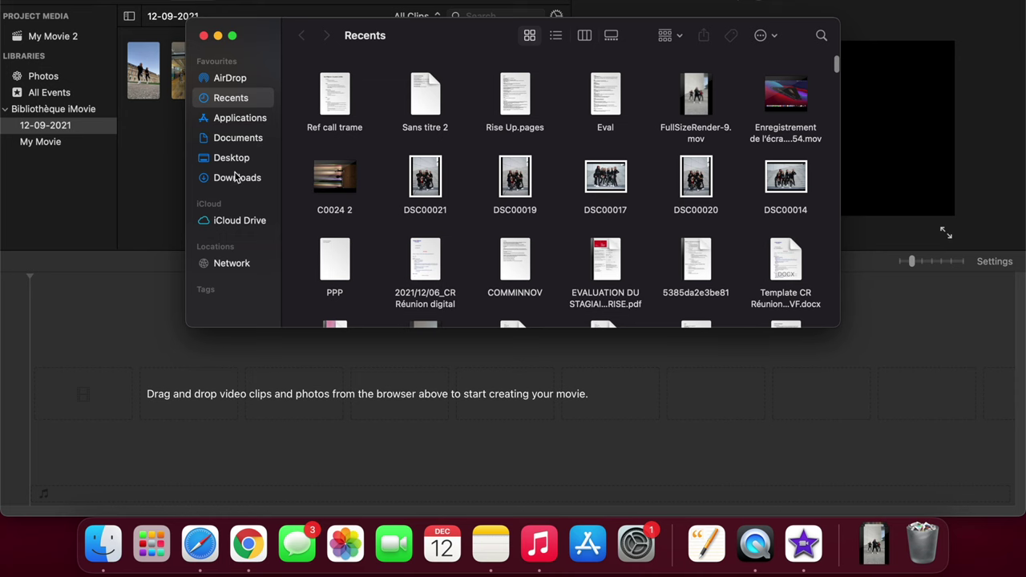
{"action": "left_click", "coordinate": [237, 177]}
{"action": "scroll", "coordinate": [396, 117], "scroll_direction": "down", "scroll_amount": 5}
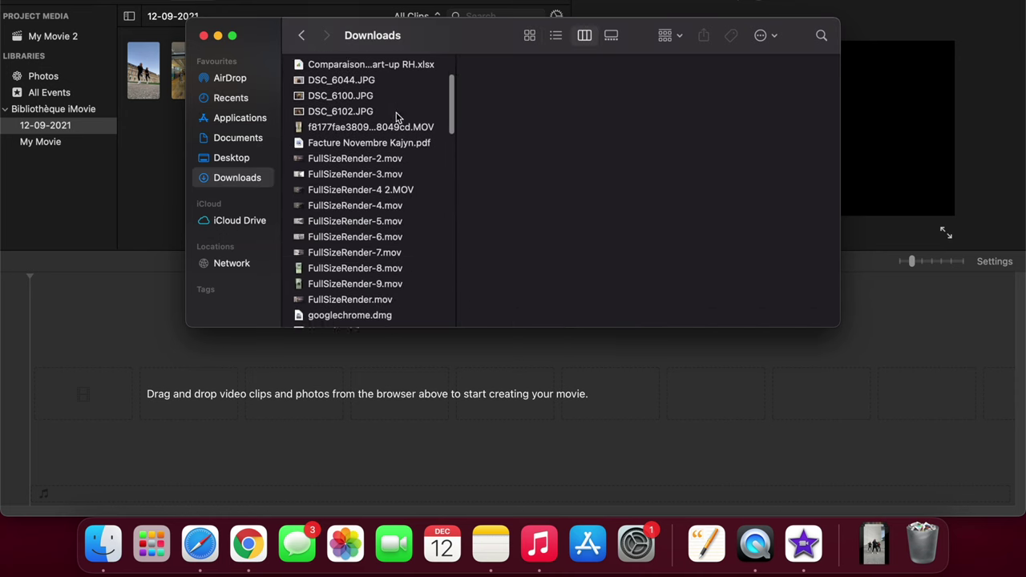
{"action": "left_click", "coordinate": [383, 183]}
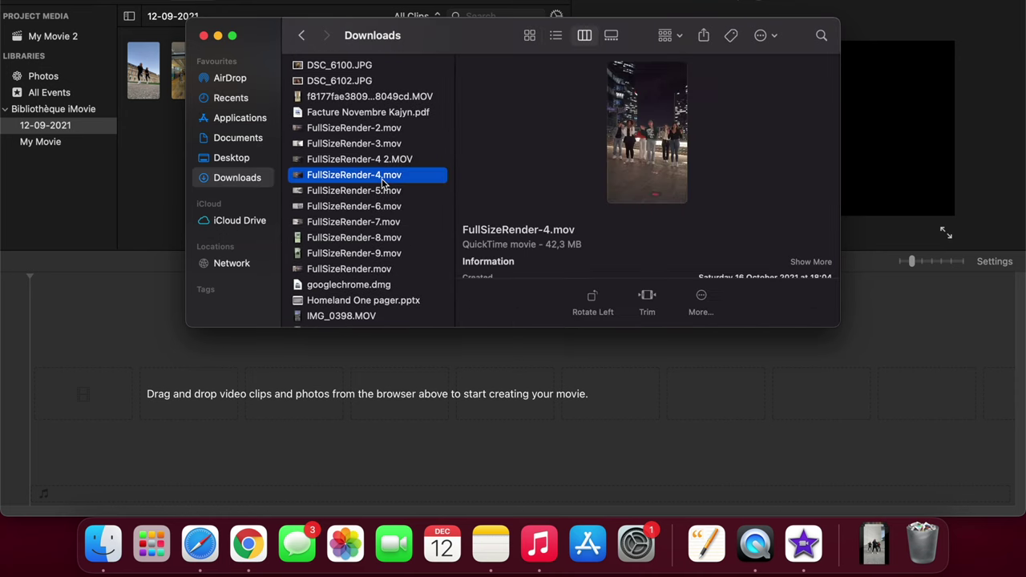
{"action": "left_click_drag", "start_coordinate": [358, 180], "coordinate": [359, 361]}
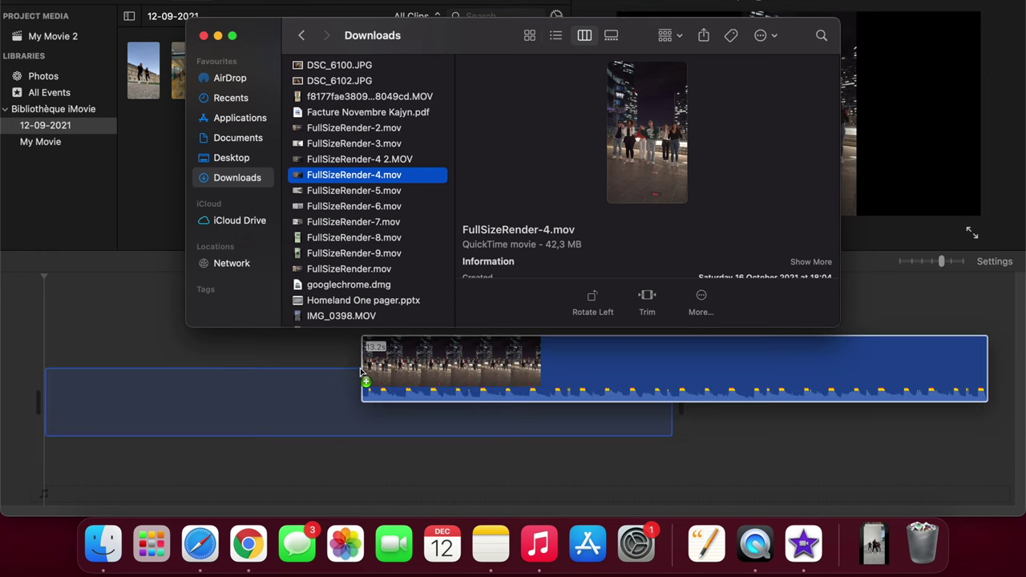
{"action": "left_click", "coordinate": [360, 353]}
Rotate the timeline clip 90 degrees clockwise with the Crop tool so the vertical footage fills the frame
{"action": "left_click", "coordinate": [371, 397]}
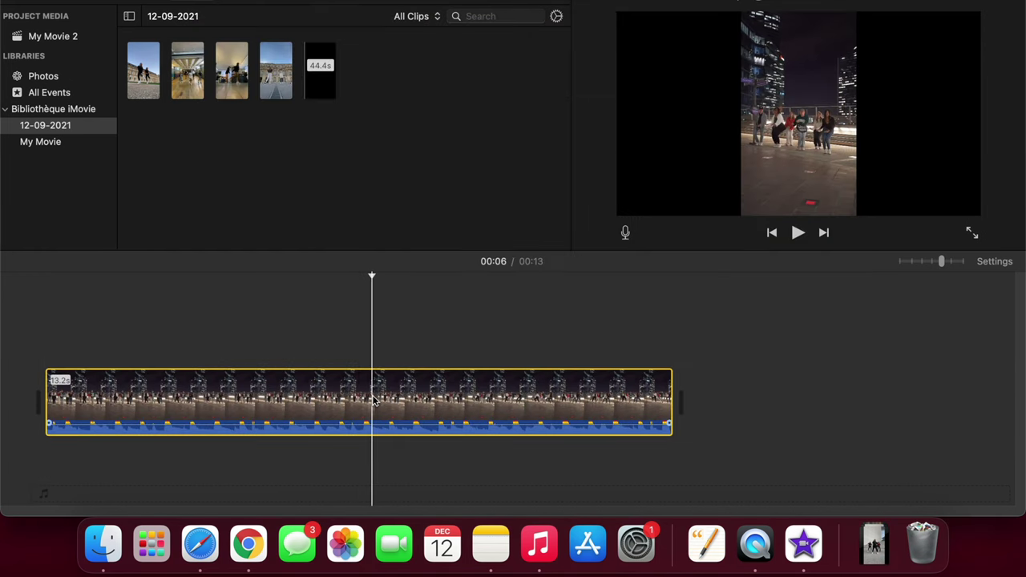
{"action": "left_click", "coordinate": [742, 1]}
{"action": "left_click", "coordinate": [938, 21]}
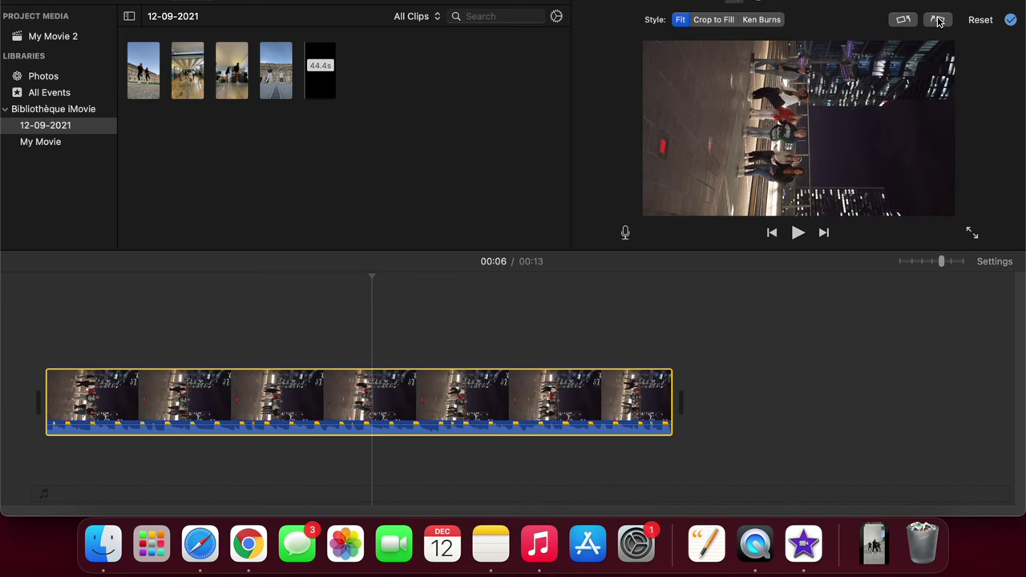
Split the clip at 00:04 on the timeline
{"action": "left_click", "coordinate": [41, 313]}
{"action": "key", "text": "super+equal"}
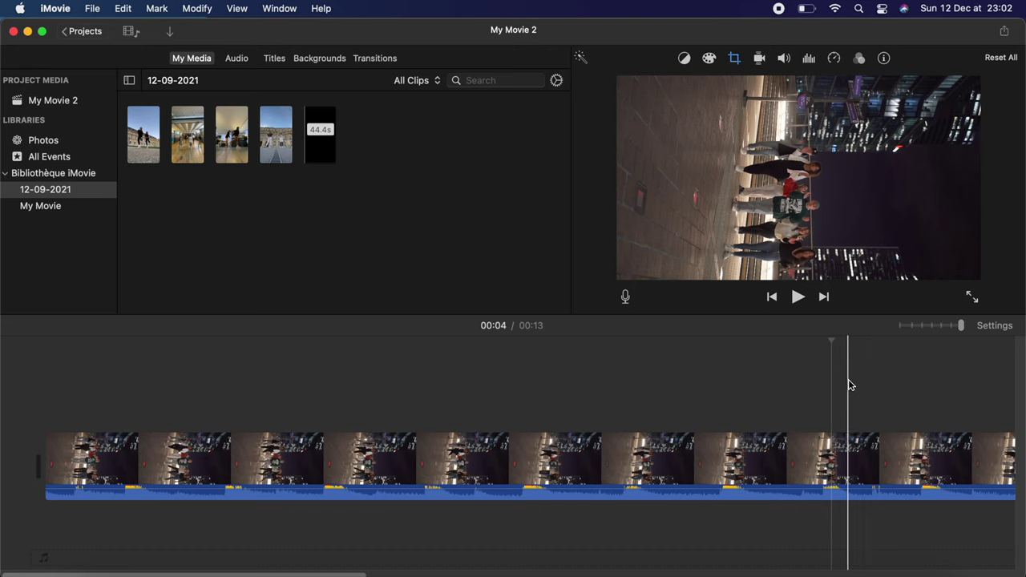
{"action": "left_click", "coordinate": [157, 8]}
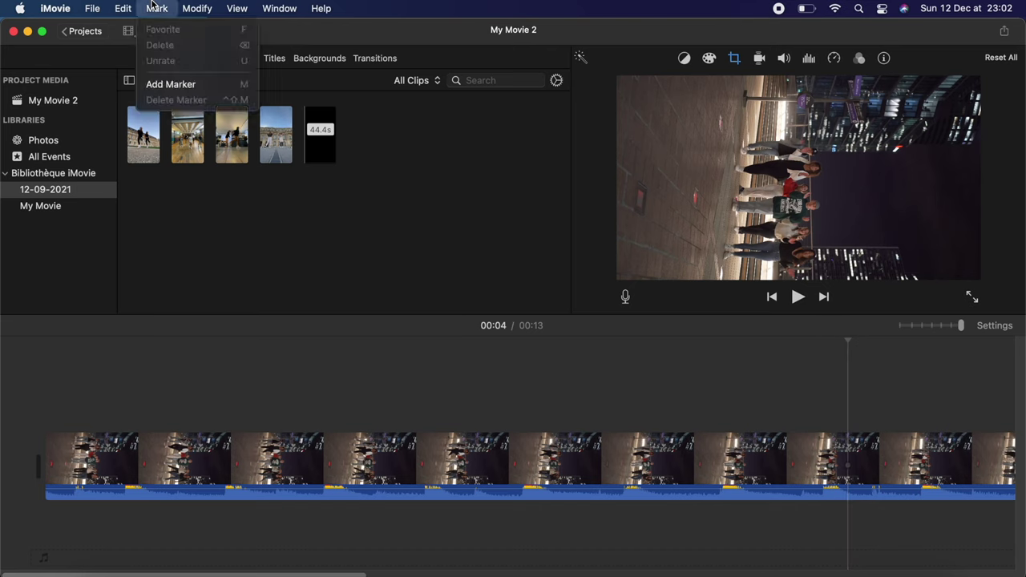
{"action": "mouse_move", "coordinate": [194, 8]}
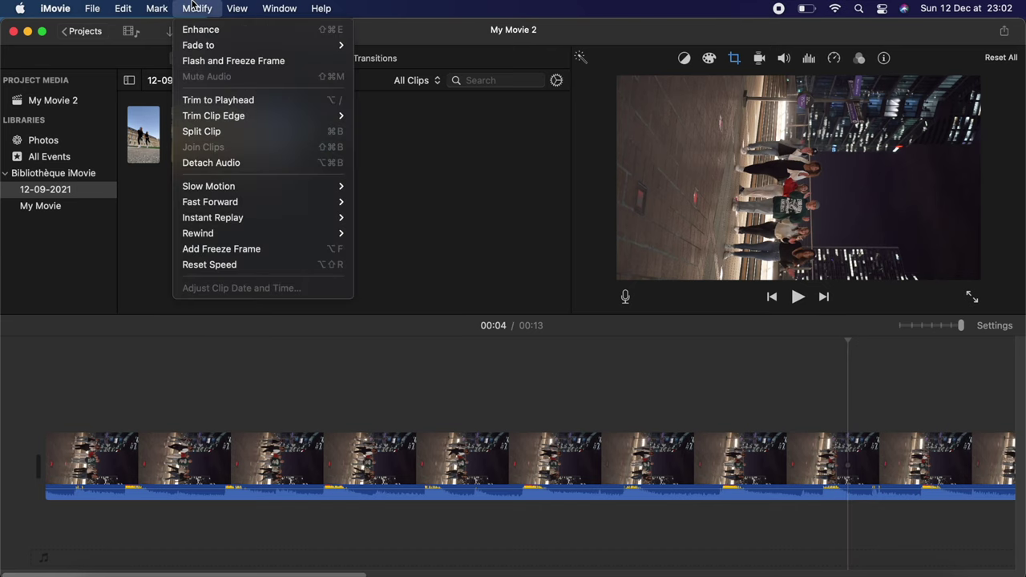
{"action": "left_click", "coordinate": [212, 131]}
Split the opening clip again just under one second in
{"action": "left_click", "coordinate": [6, 420]}
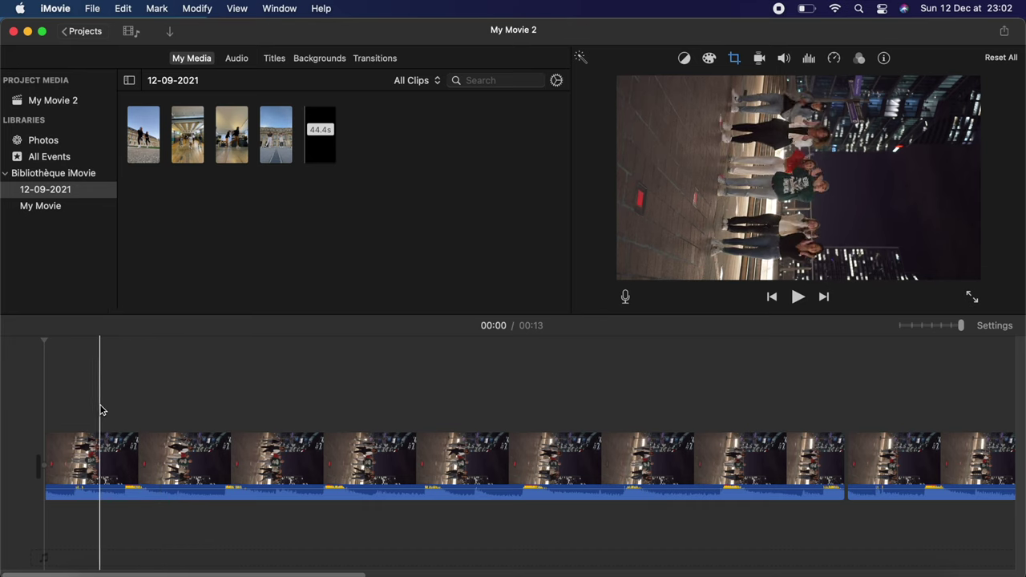
{"action": "left_click", "coordinate": [184, 408]}
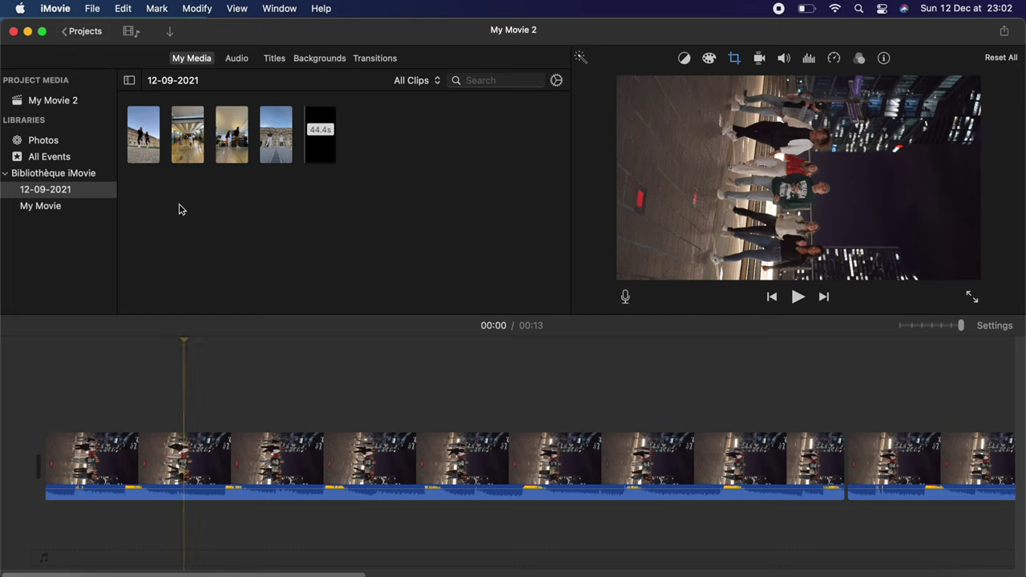
{"action": "left_click", "coordinate": [162, 6]}
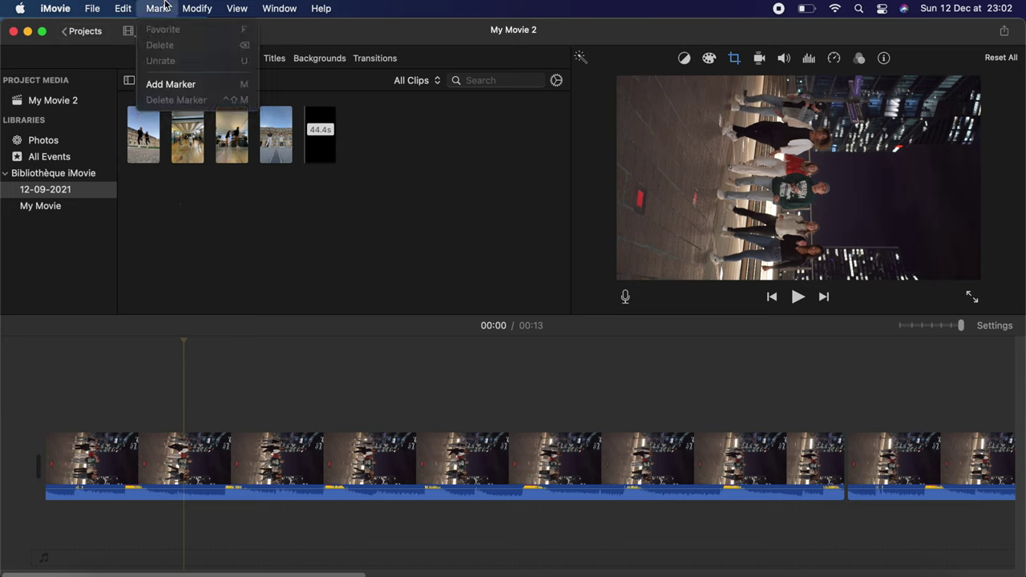
{"action": "mouse_move", "coordinate": [206, 6]}
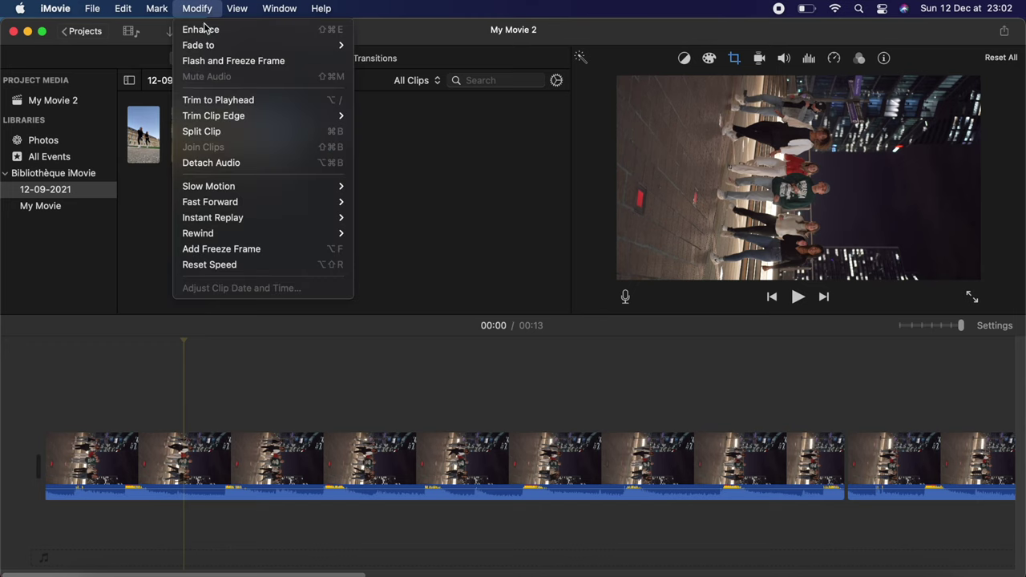
{"action": "left_click", "coordinate": [210, 132]}
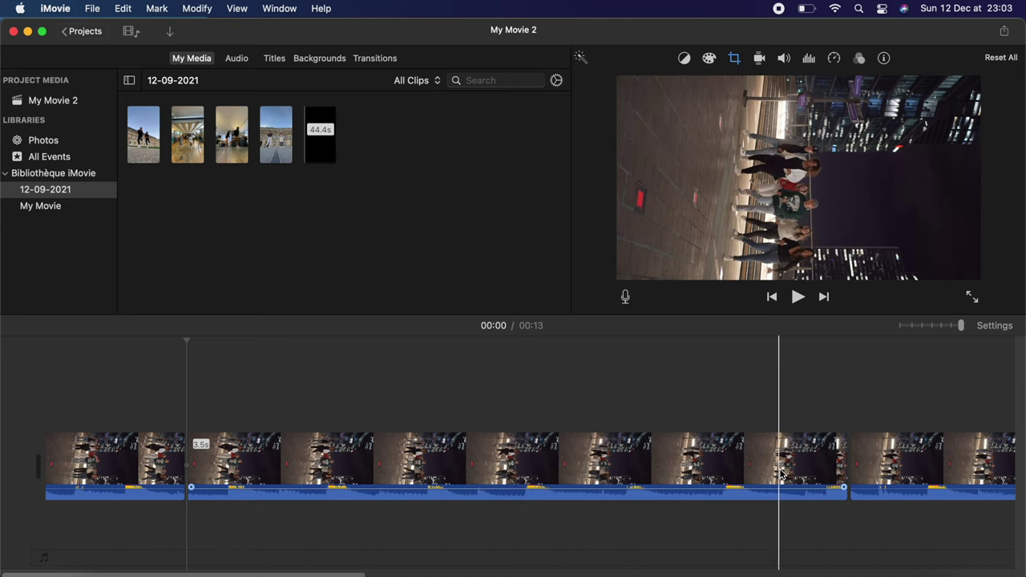
Apply the Ken Burns crop style to the middle 3.5 s clip
{"action": "left_click", "coordinate": [607, 458]}
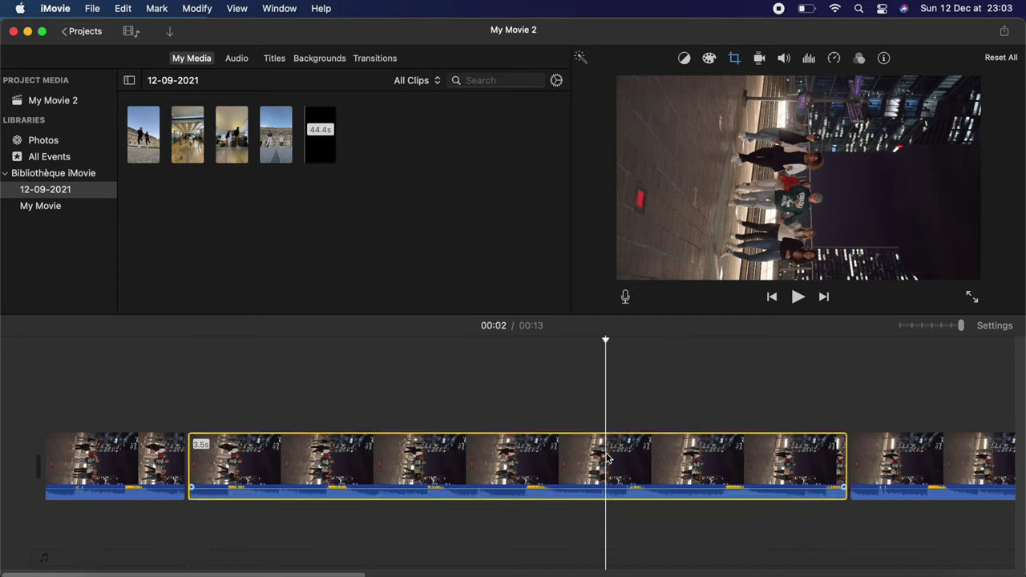
{"action": "left_click", "coordinate": [735, 59]}
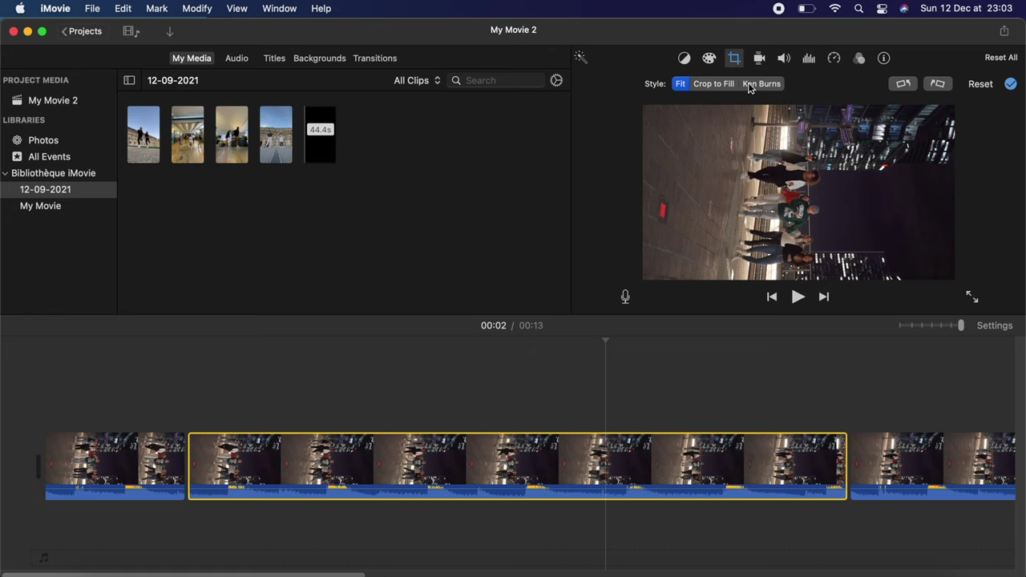
{"action": "left_click", "coordinate": [749, 84]}
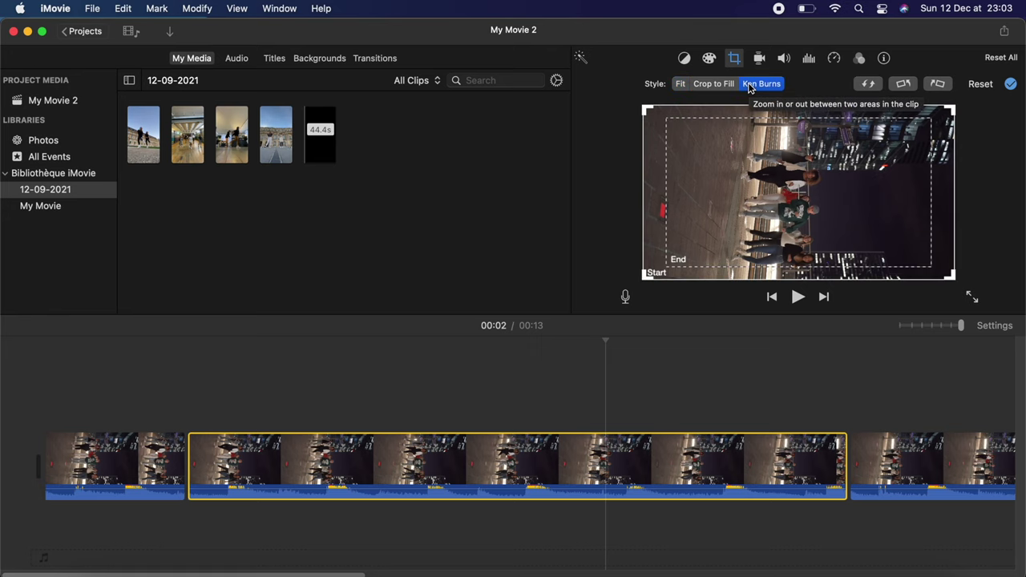
Shrink the Ken Burns End frame and move it to the lower edge of the picture, centred on the dancers
{"action": "left_click", "coordinate": [659, 120]}
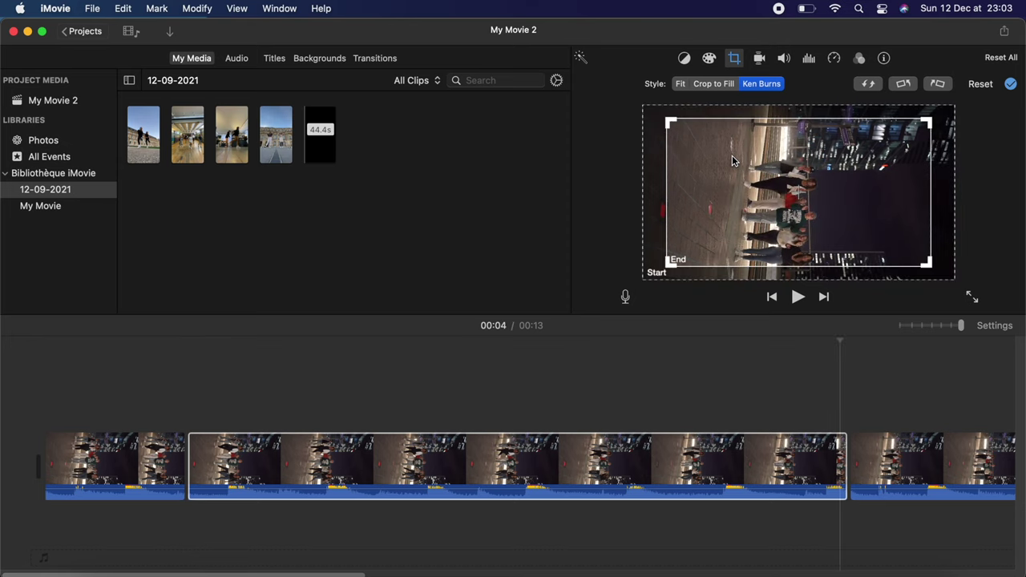
{"action": "left_click_drag", "start_coordinate": [746, 153], "coordinate": [748, 168]}
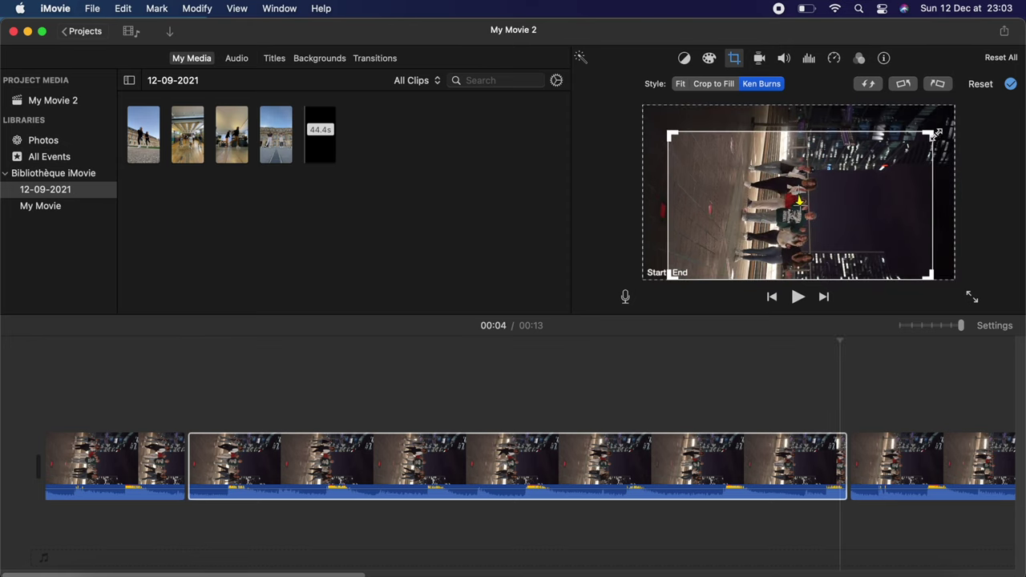
{"action": "left_click_drag", "start_coordinate": [930, 136], "coordinate": [907, 145]}
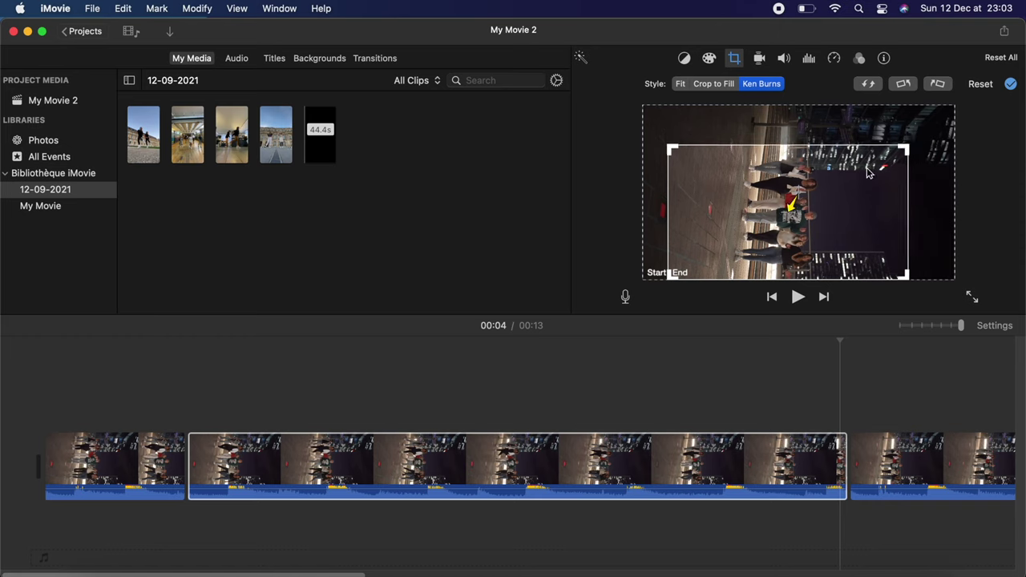
{"action": "left_click_drag", "start_coordinate": [868, 172], "coordinate": [869, 172]}
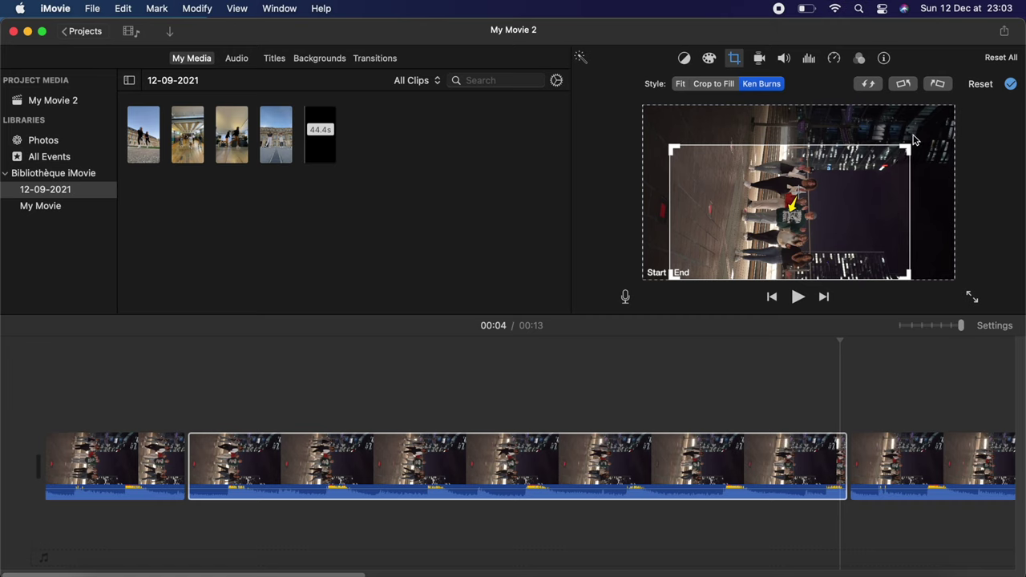
{"action": "left_click_drag", "start_coordinate": [908, 143], "coordinate": [905, 144]}
{"action": "left_click_drag", "start_coordinate": [850, 191], "coordinate": [851, 190]}
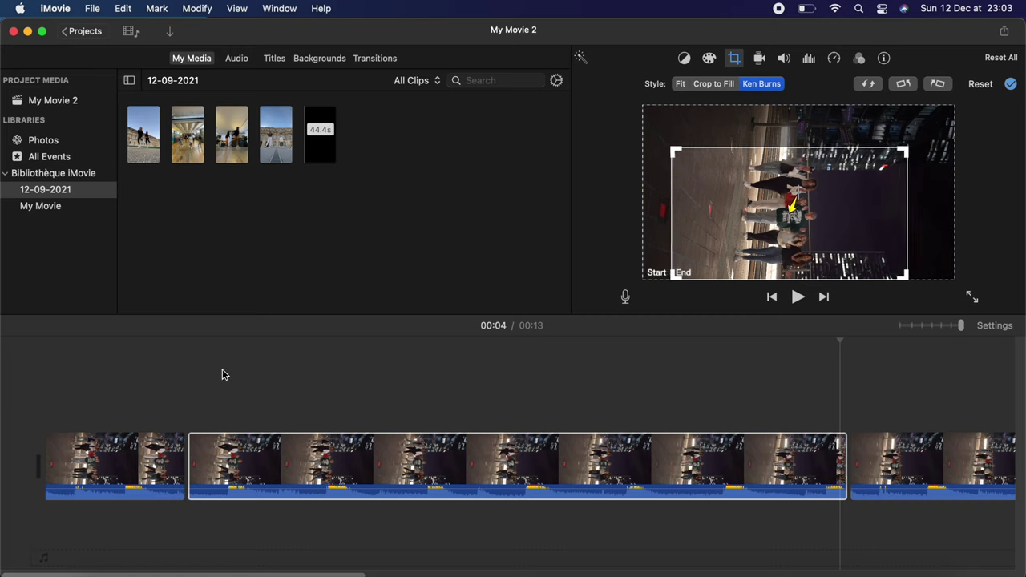
Play the movie from the first clip to review the Ken Burns zoom and the cut into the last clip
{"action": "left_click", "coordinate": [109, 405]}
{"action": "key", "text": "space"}
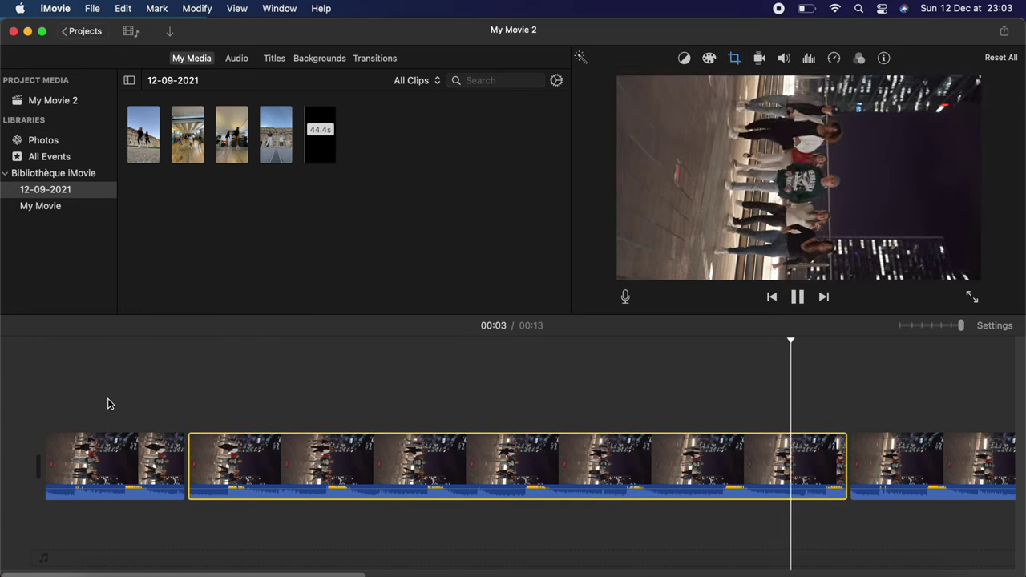
{"action": "key", "text": "space"}
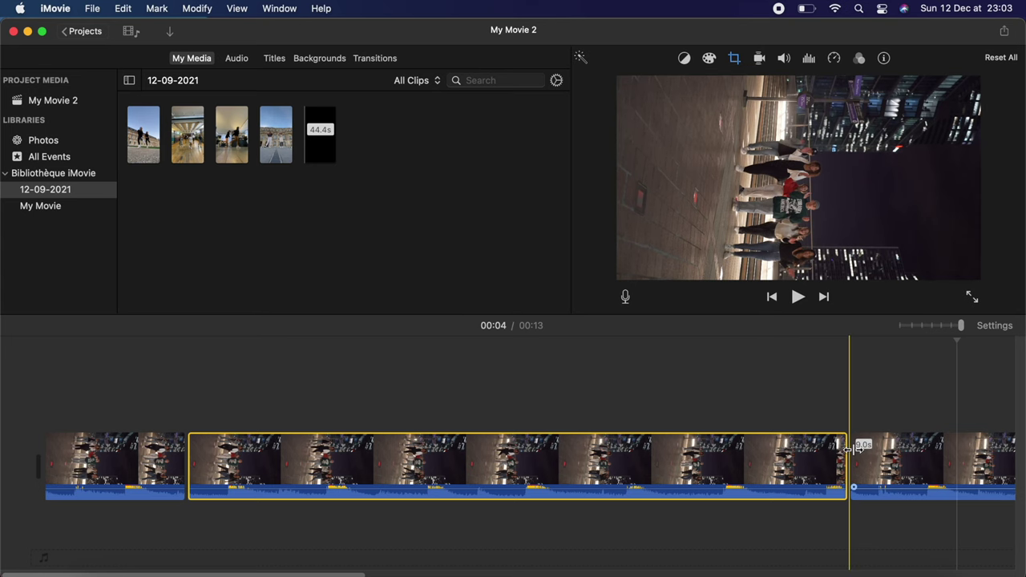
{"action": "scroll", "coordinate": [848, 449], "scroll_direction": "right", "scroll_amount": 5}
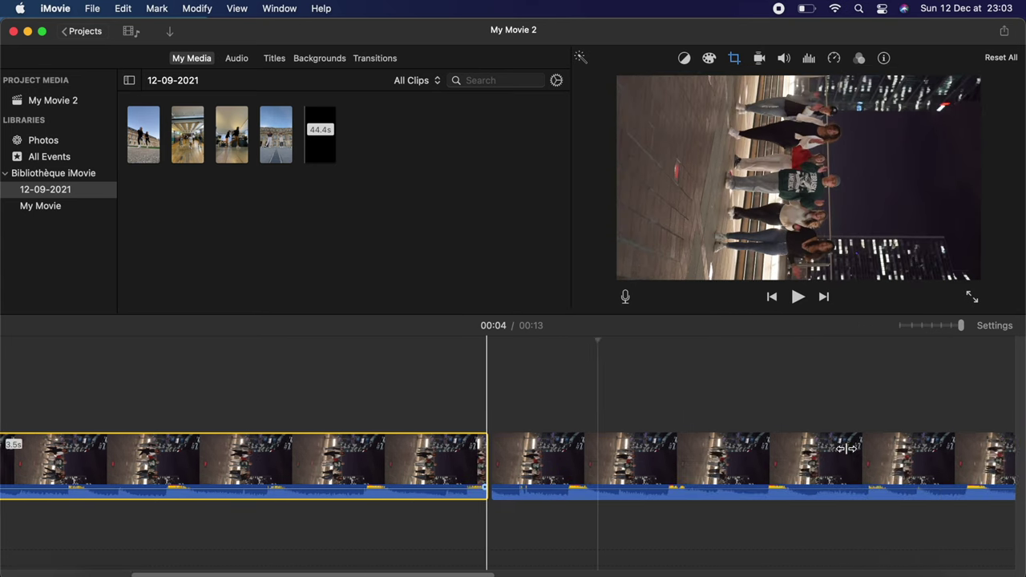
Split the last clip about 0.5 s after its start
{"action": "scroll", "coordinate": [847, 449], "scroll_direction": "right", "scroll_amount": 1}
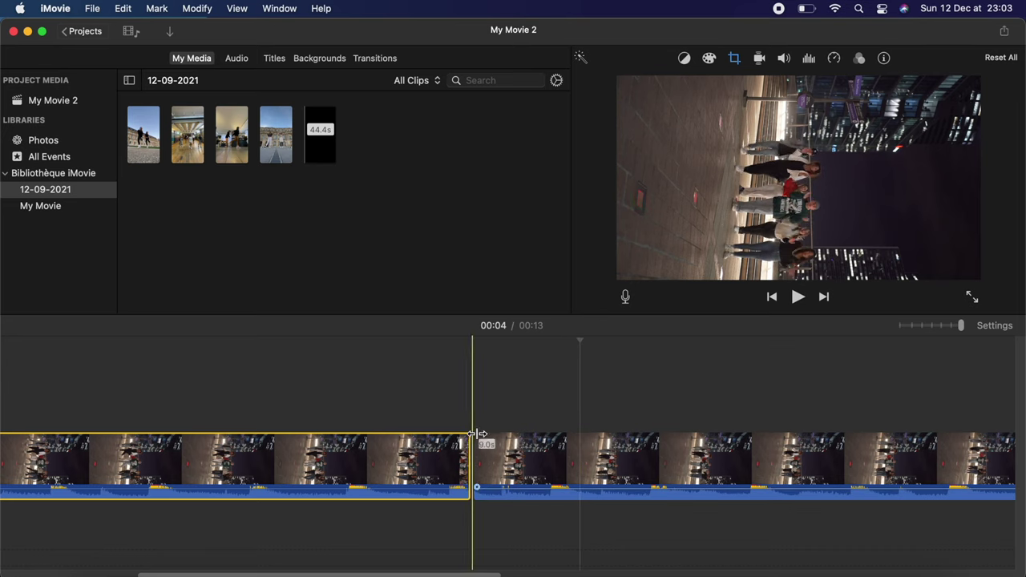
{"action": "left_click", "coordinate": [566, 434]}
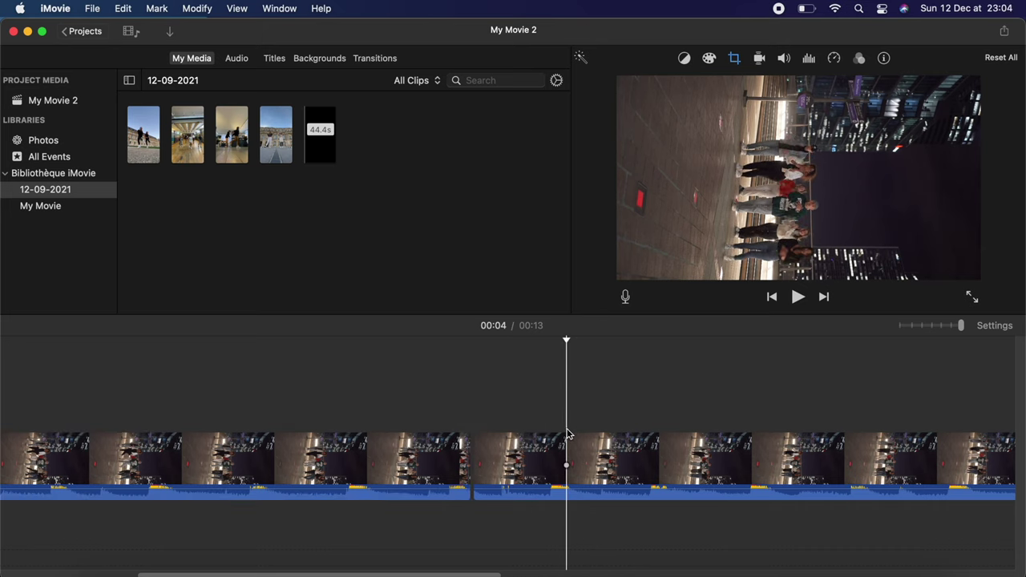
{"action": "left_click", "coordinate": [124, 8]}
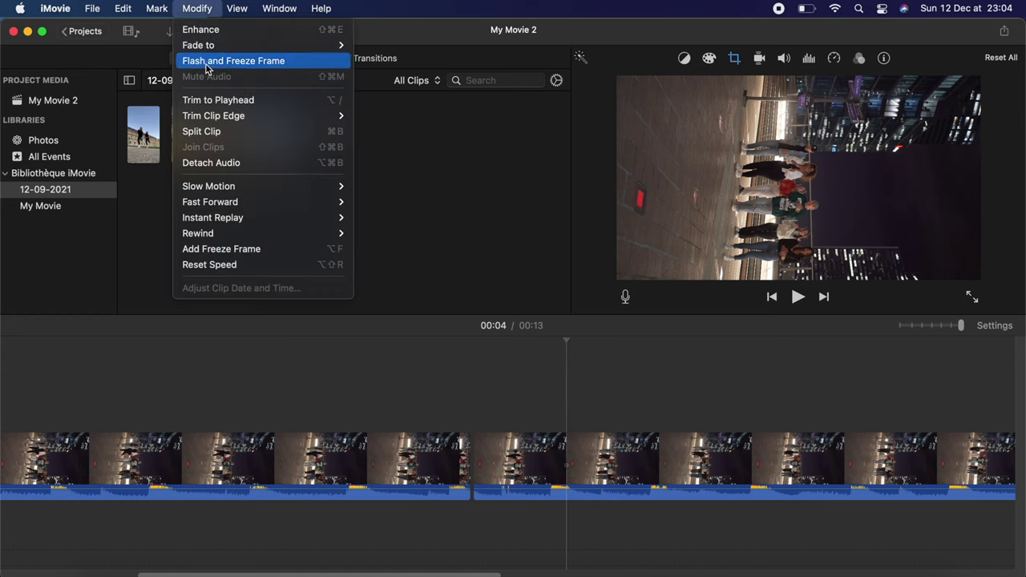
{"action": "left_click", "coordinate": [206, 133]}
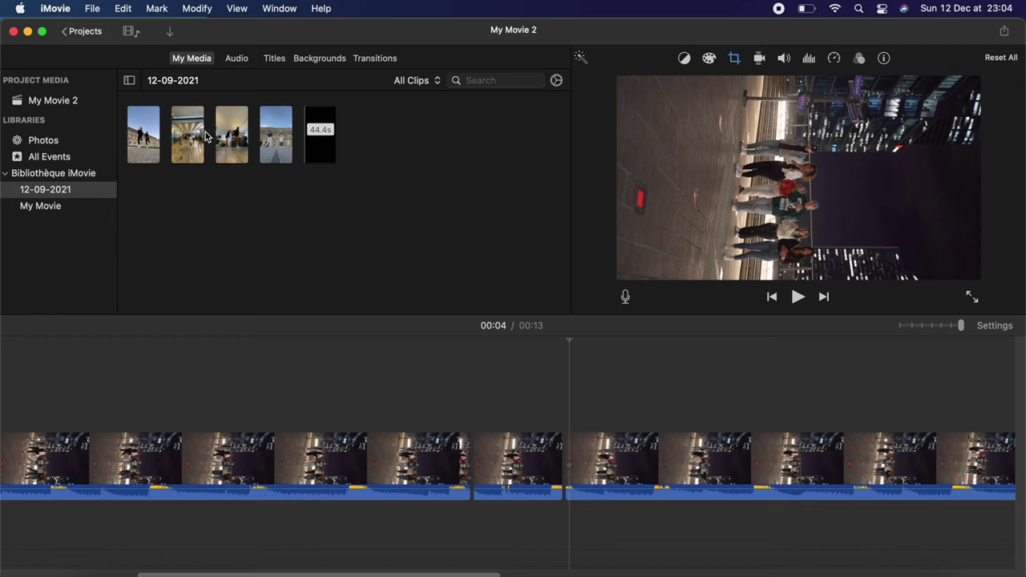
{"action": "left_click", "coordinate": [478, 453]}
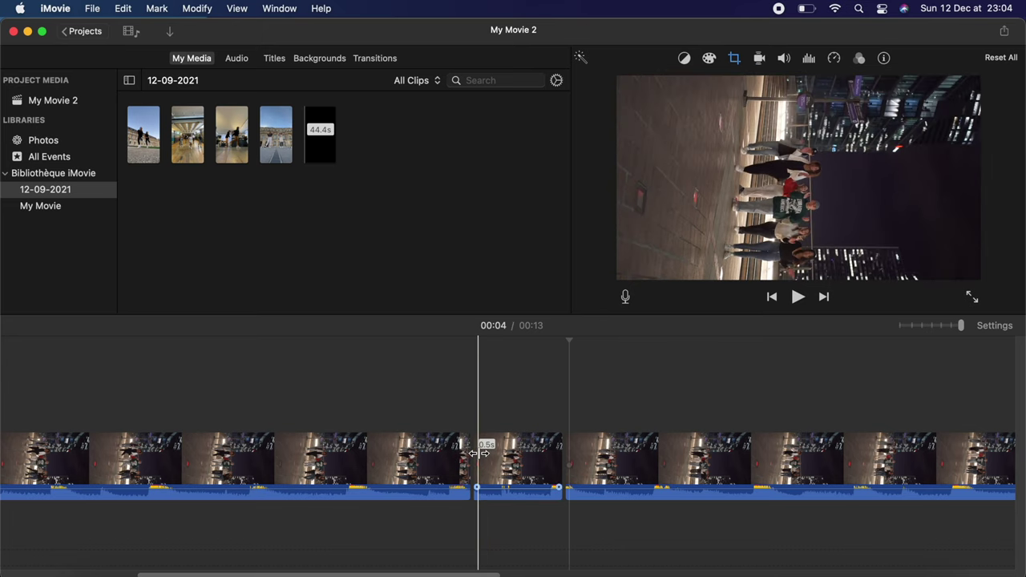
Copy the 3.5 s Ken Burns clip and paste all of its adjustments onto the 0.5 s clip
{"action": "left_click", "coordinate": [414, 467]}
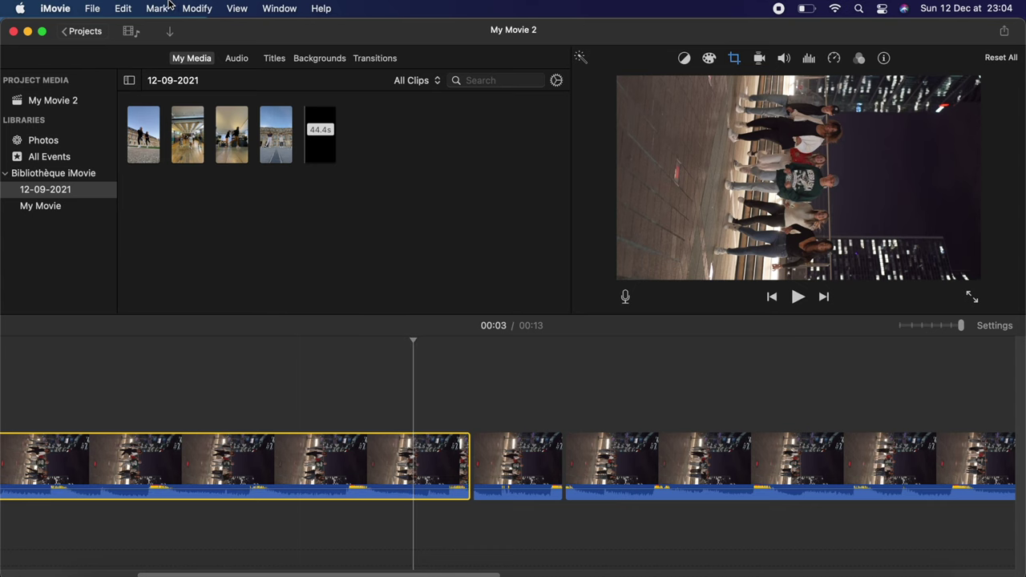
{"action": "left_click", "coordinate": [125, 8]}
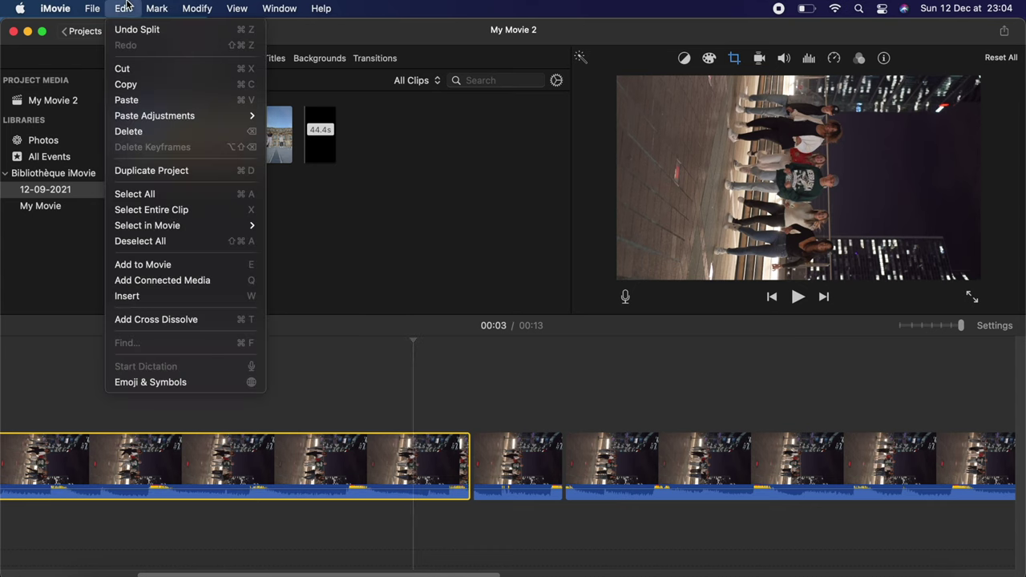
{"action": "left_click", "coordinate": [136, 86]}
{"action": "left_click", "coordinate": [502, 464]}
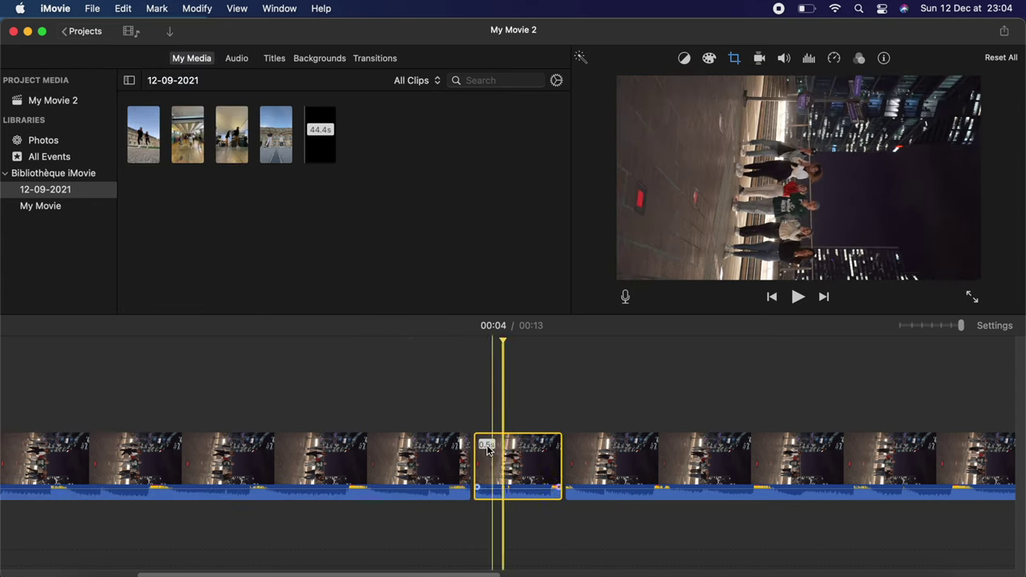
{"action": "left_click", "coordinate": [124, 8]}
{"action": "mouse_move", "coordinate": [200, 116]}
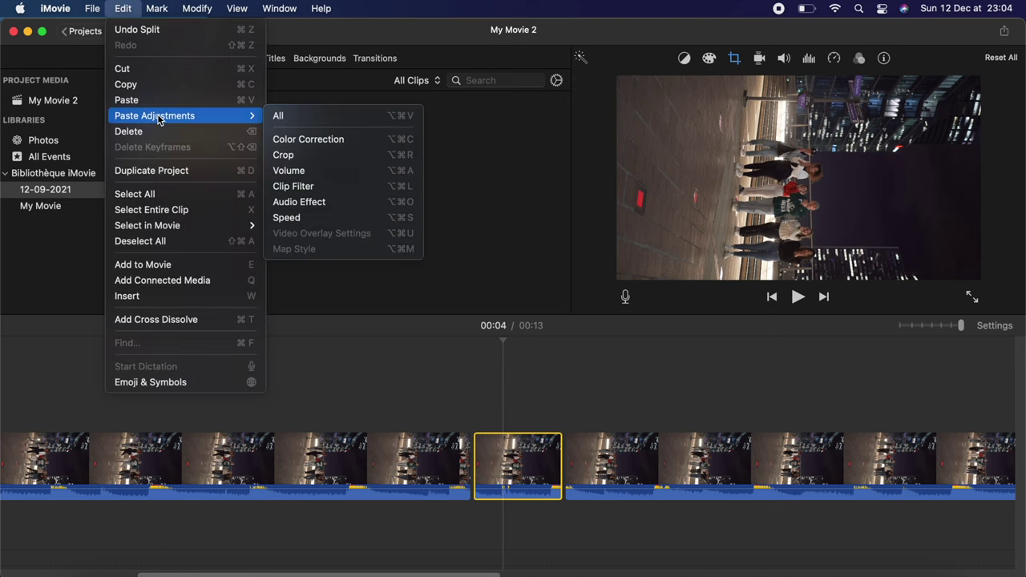
{"action": "left_click", "coordinate": [281, 117]}
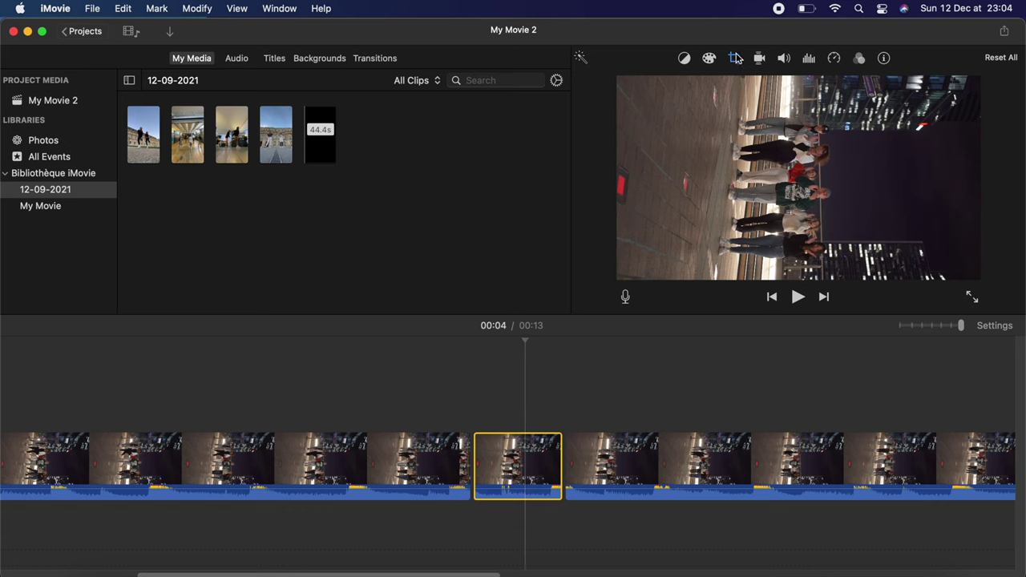
Shrink the 0.5 s clip's Ken Burns Start frame until it coincides with the End frame
{"action": "left_click", "coordinate": [735, 58]}
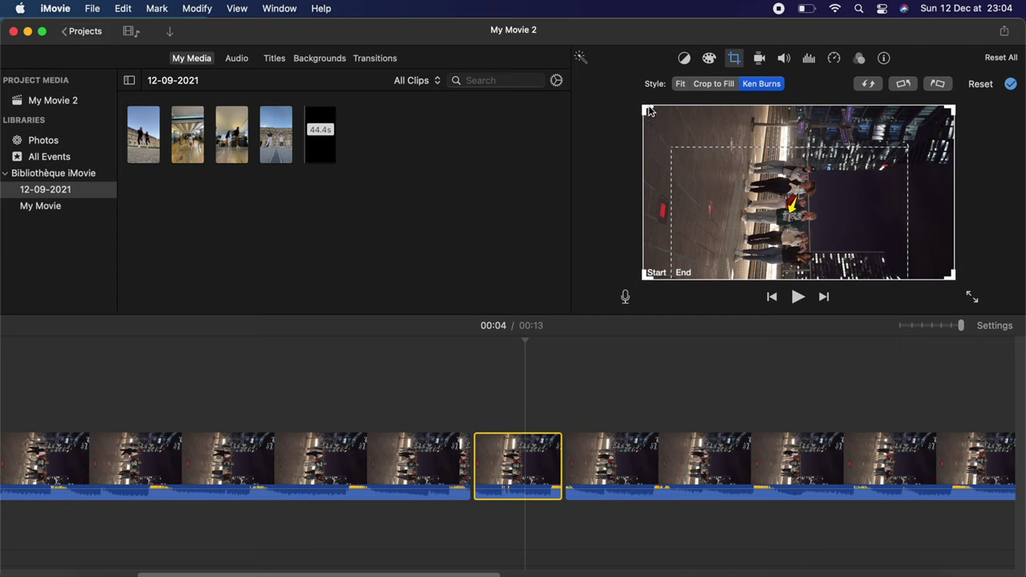
{"action": "left_click_drag", "start_coordinate": [647, 109], "coordinate": [674, 123]}
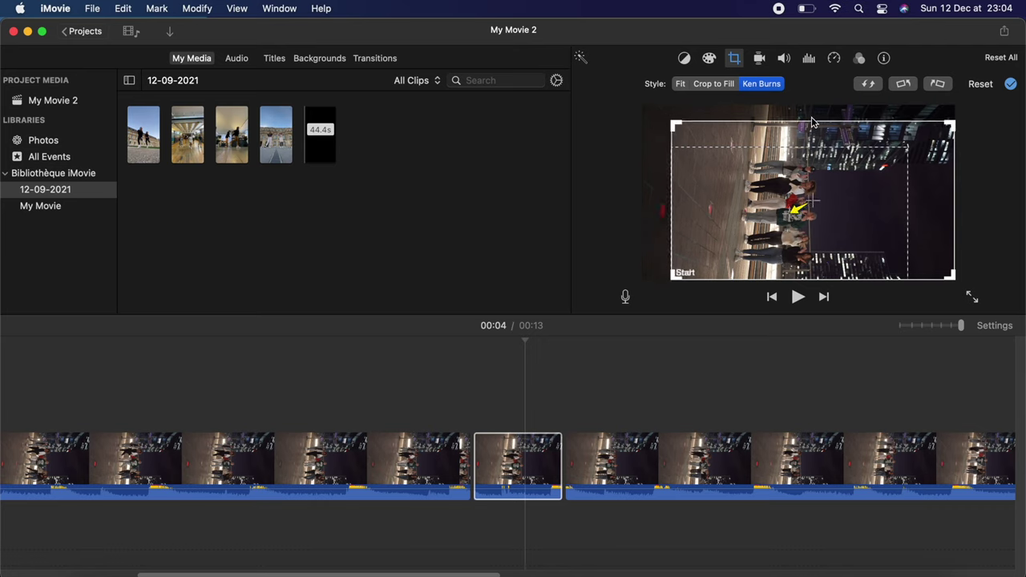
{"action": "left_click_drag", "start_coordinate": [951, 125], "coordinate": [902, 147]}
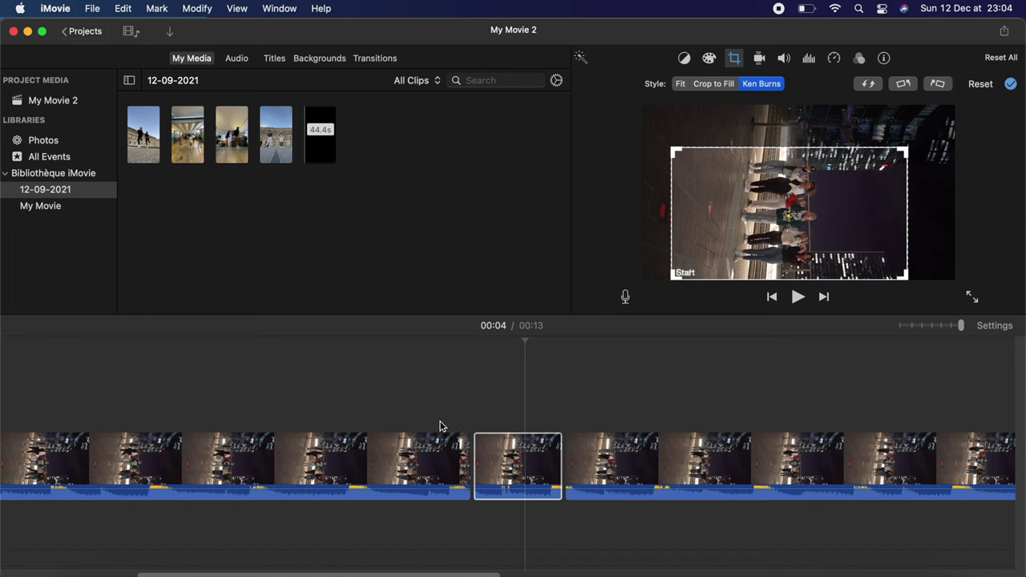
{"action": "left_click", "coordinate": [417, 394]}
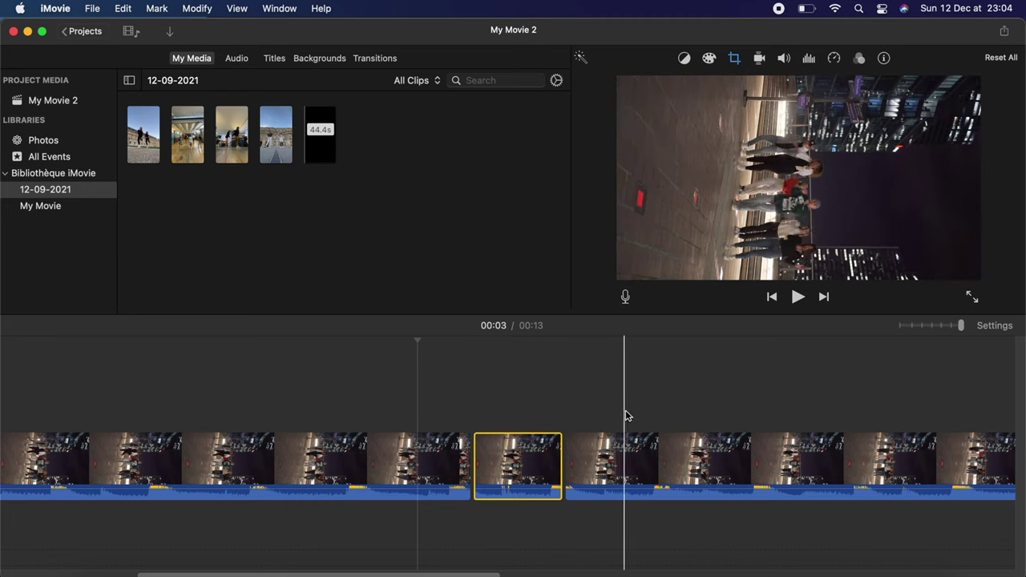
Split the last clip at about 00:06, roughly 2 s after its start
{"action": "scroll", "coordinate": [665, 412], "scroll_direction": "right", "scroll_amount": 3}
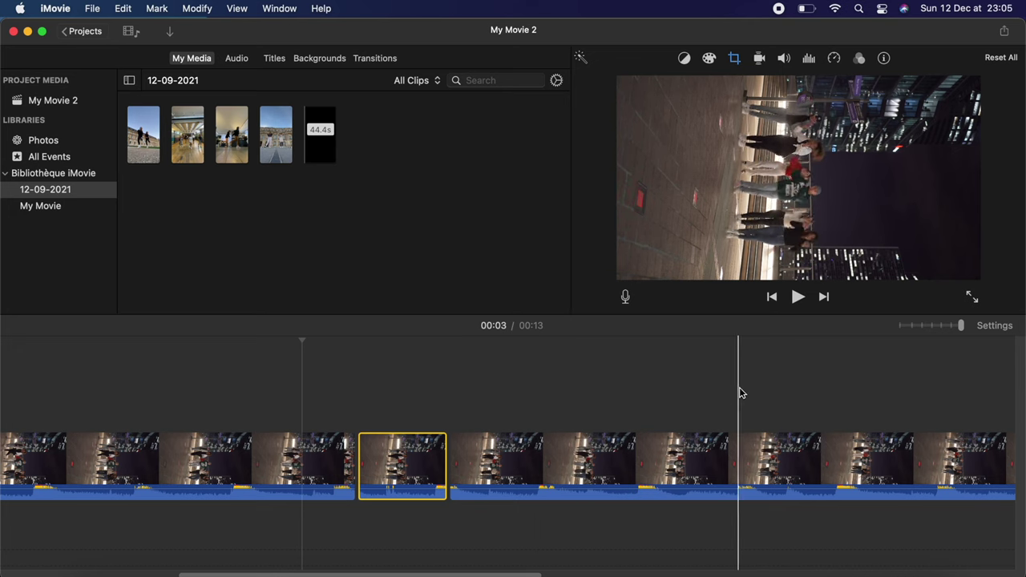
{"action": "left_click", "coordinate": [833, 406]}
{"action": "left_click", "coordinate": [164, 7]}
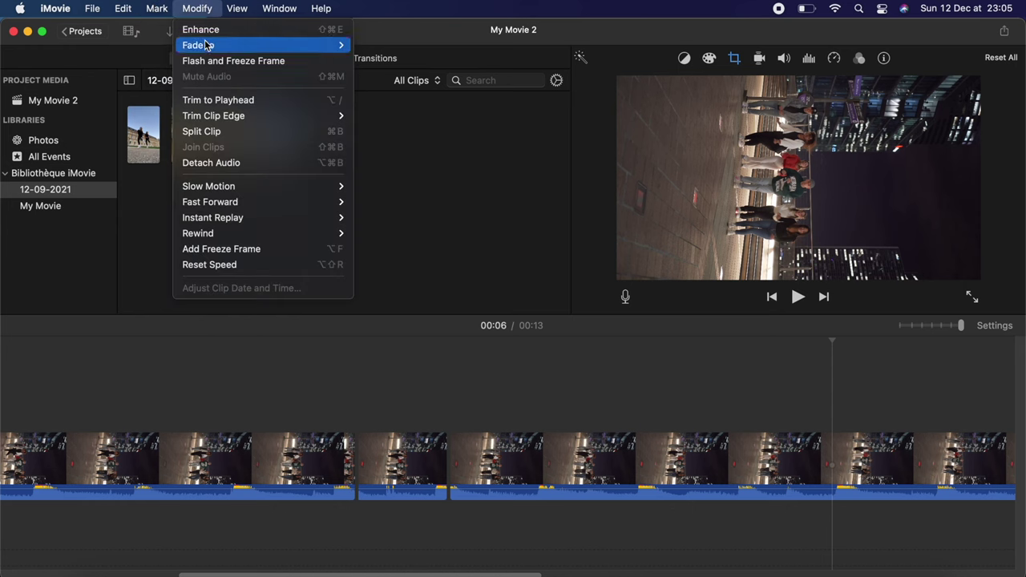
{"action": "left_click", "coordinate": [215, 132]}
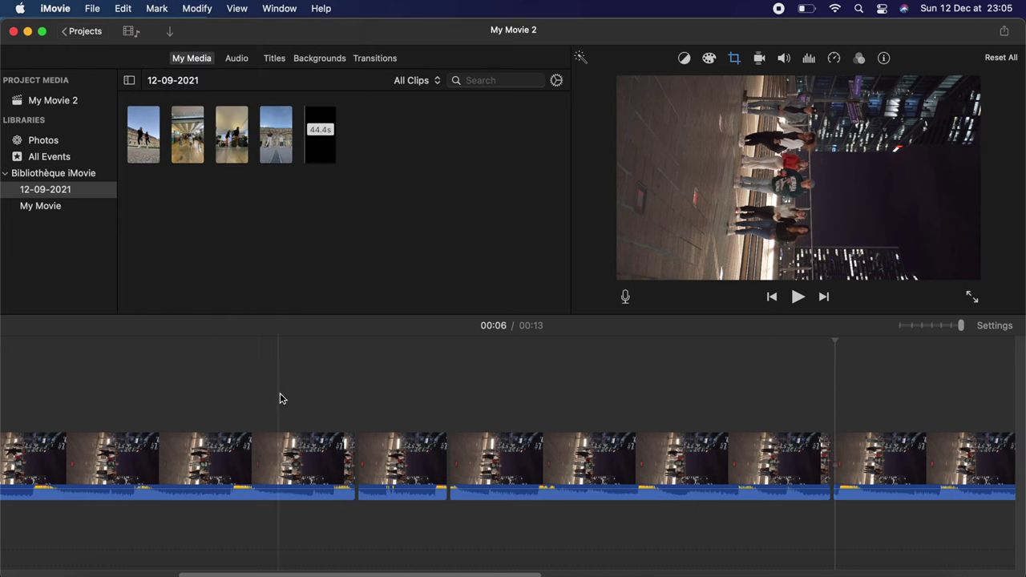
Copy the 0.5 s clip and paste all of its adjustments onto the clip that follows it
{"action": "left_click", "coordinate": [410, 468]}
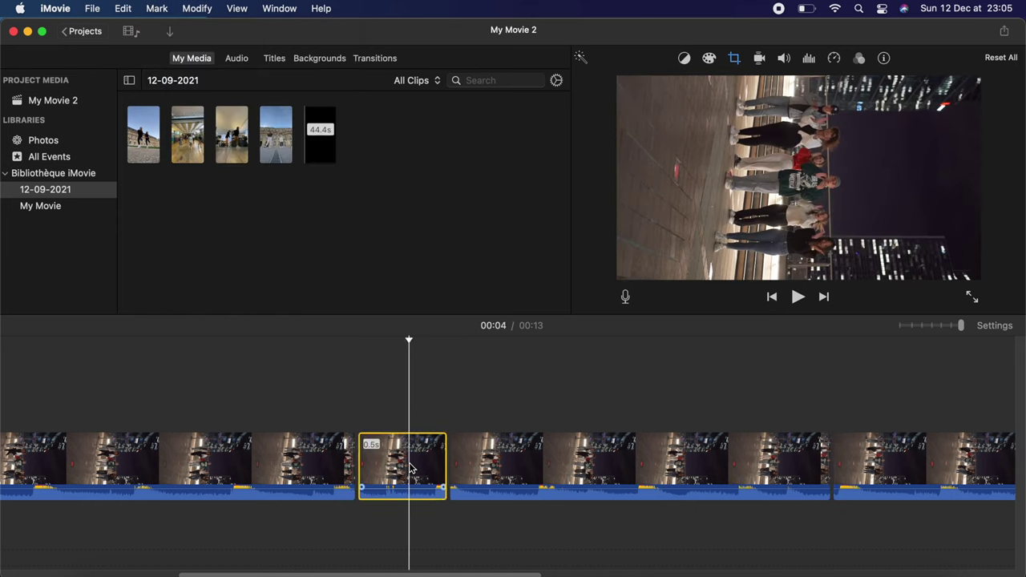
{"action": "left_click", "coordinate": [122, 6]}
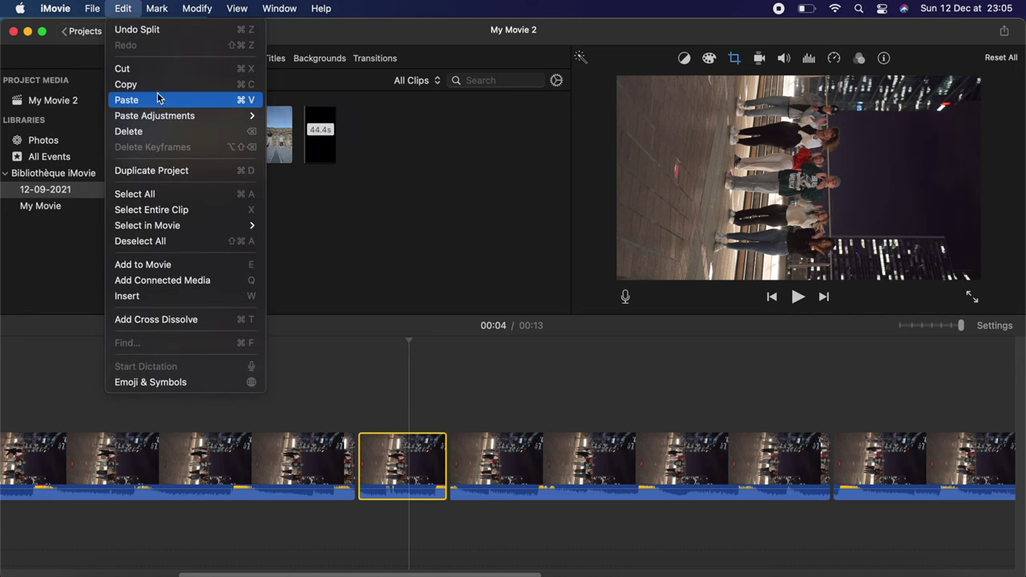
{"action": "left_click", "coordinate": [160, 86]}
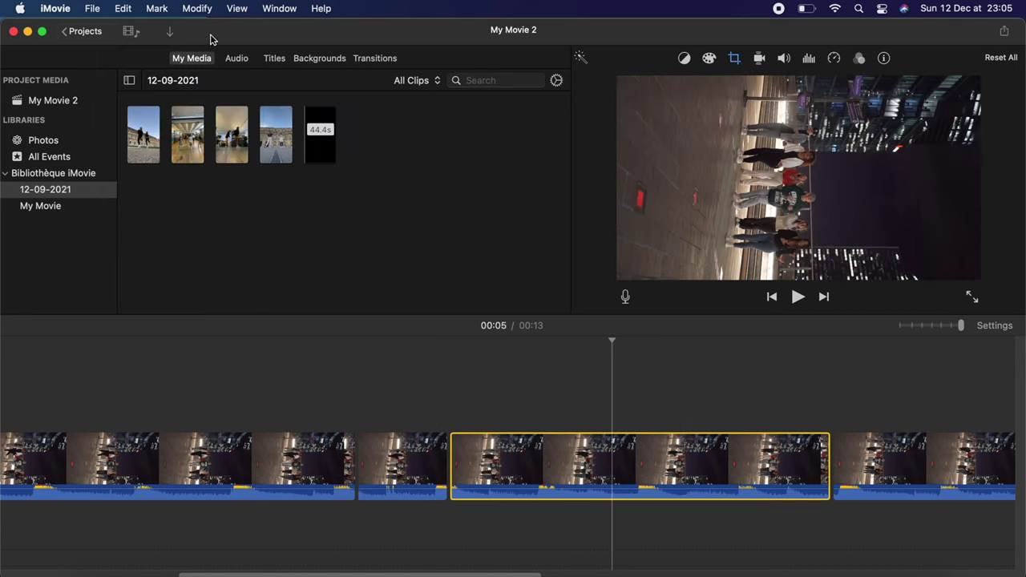
{"action": "left_click", "coordinate": [122, 8]}
{"action": "mouse_move", "coordinate": [232, 115]}
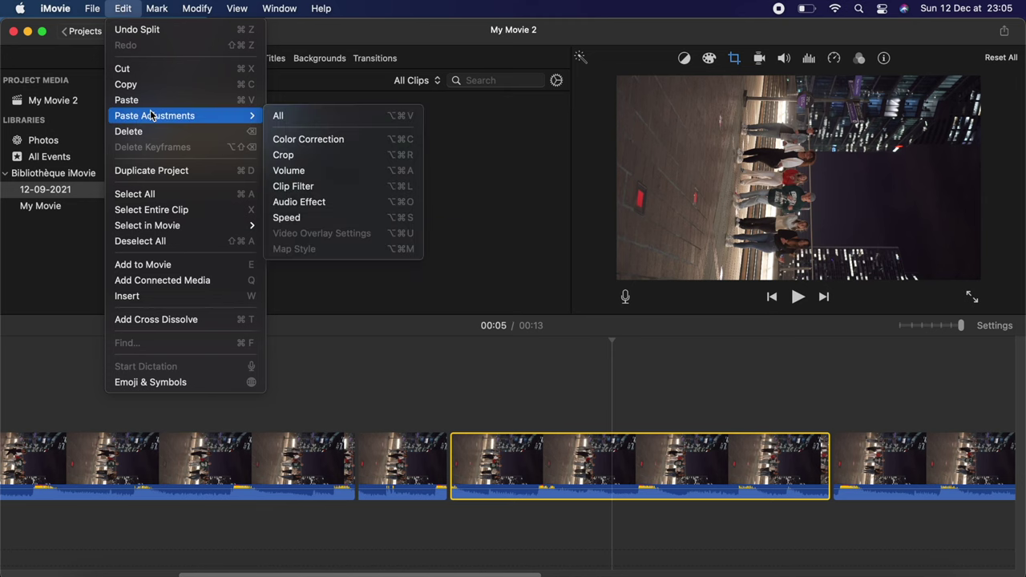
{"action": "left_click", "coordinate": [318, 116]}
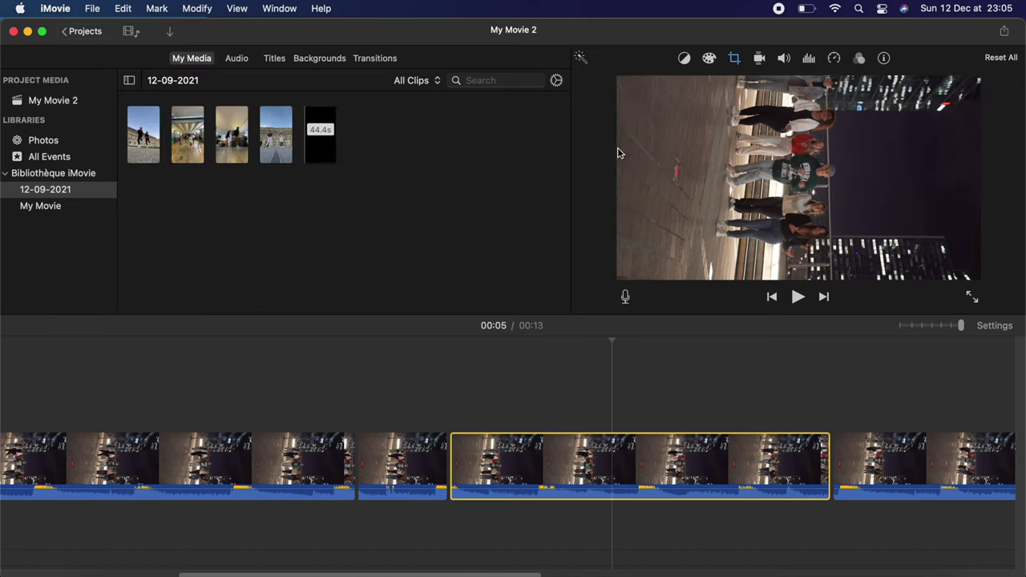
Move this clip's Ken Burns End frame straight up to centre it on the dancers, and play the section to check the pan
{"action": "left_click", "coordinate": [734, 58]}
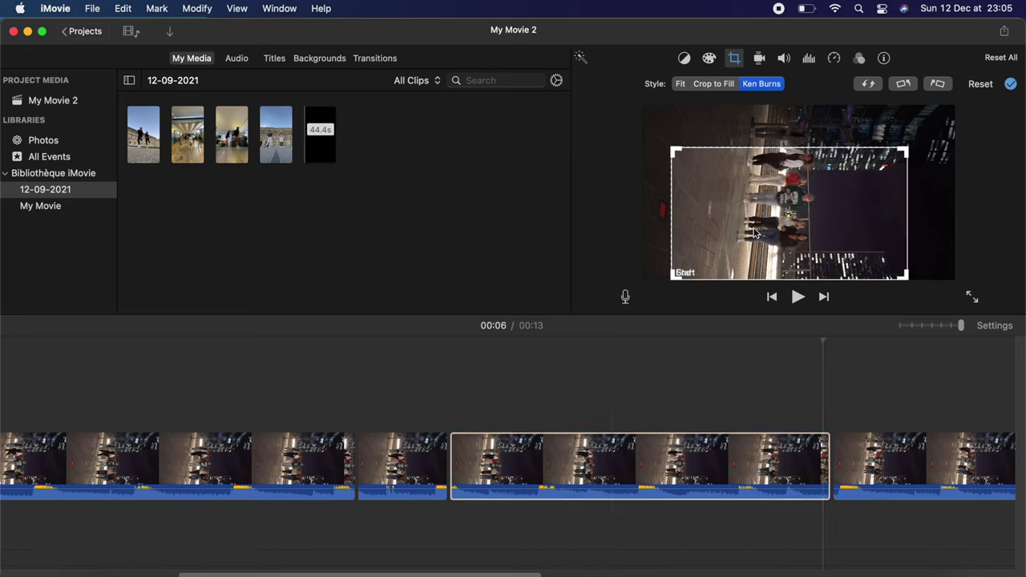
{"action": "left_click_drag", "start_coordinate": [753, 233], "coordinate": [753, 205]}
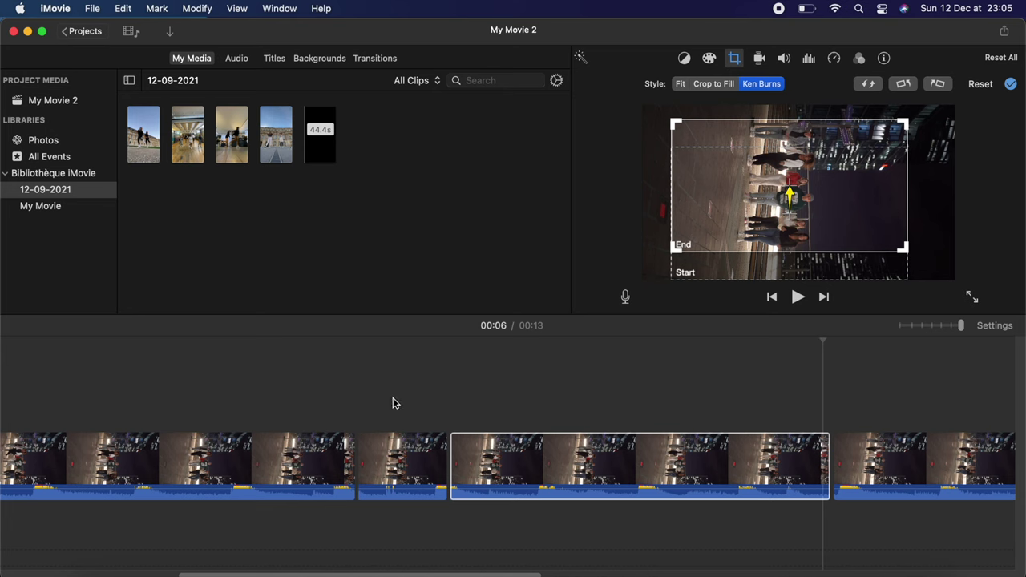
{"action": "key", "text": "space"}
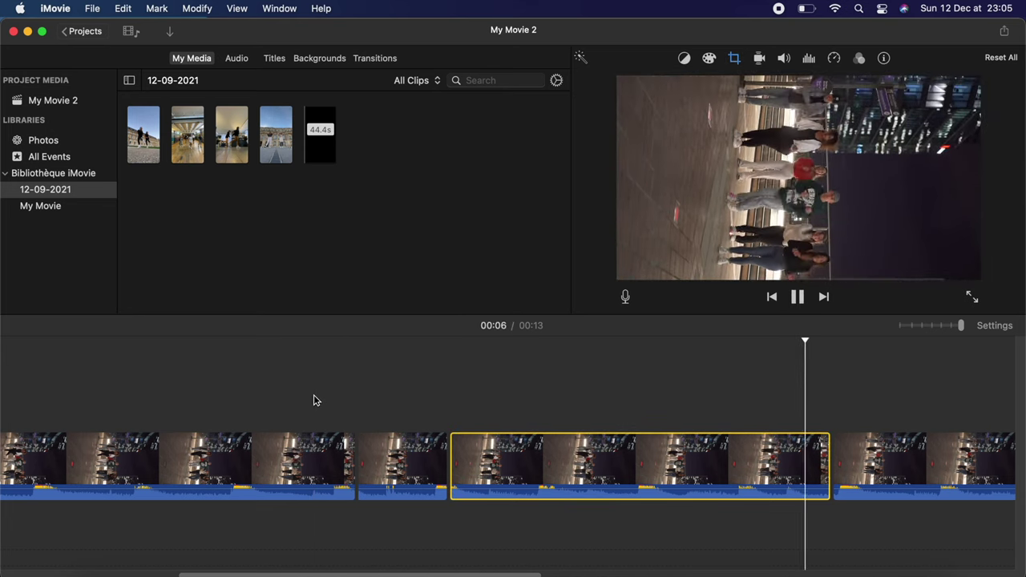
{"action": "key", "text": "space"}
{"action": "left_click", "coordinate": [359, 397]}
{"action": "key", "text": "space"}
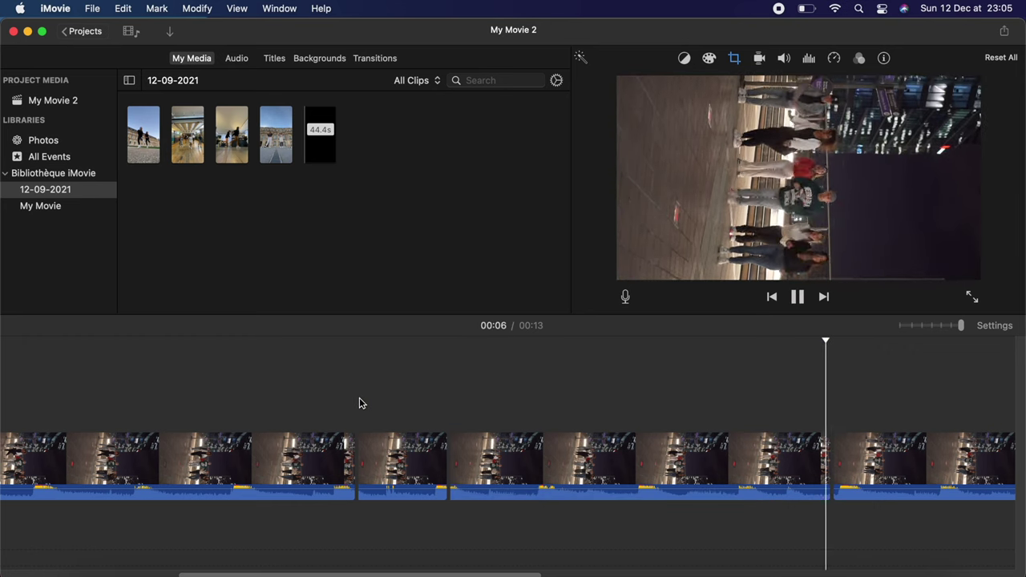
{"action": "key", "text": "space"}
Split the final 6.5 s clip at about 00:08, 1.9 s after its start
{"action": "scroll", "coordinate": [359, 403], "scroll_direction": "right", "scroll_amount": 2}
{"action": "scroll", "coordinate": [359, 403], "scroll_direction": "right", "scroll_amount": 5}
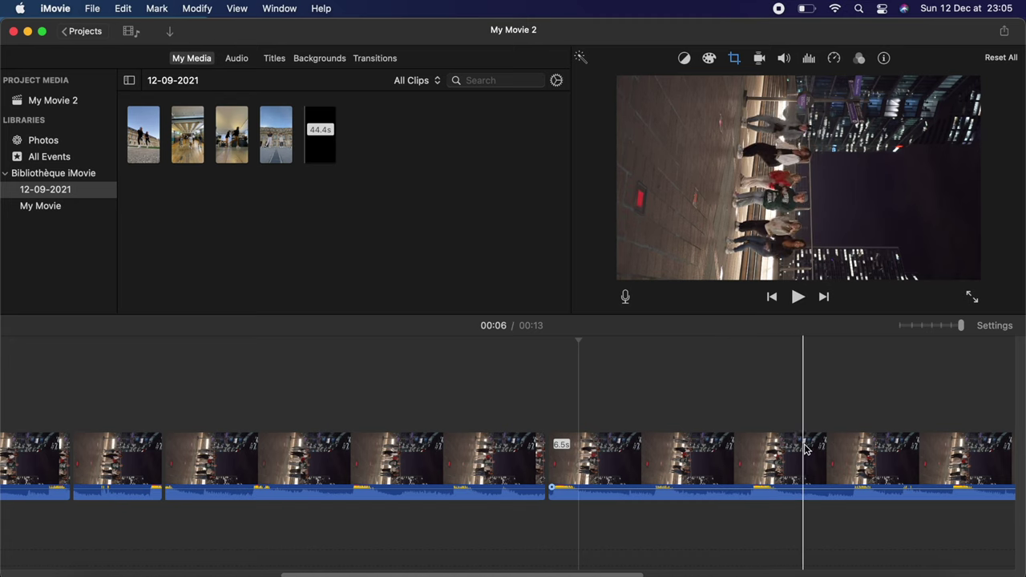
{"action": "left_click", "coordinate": [909, 450]}
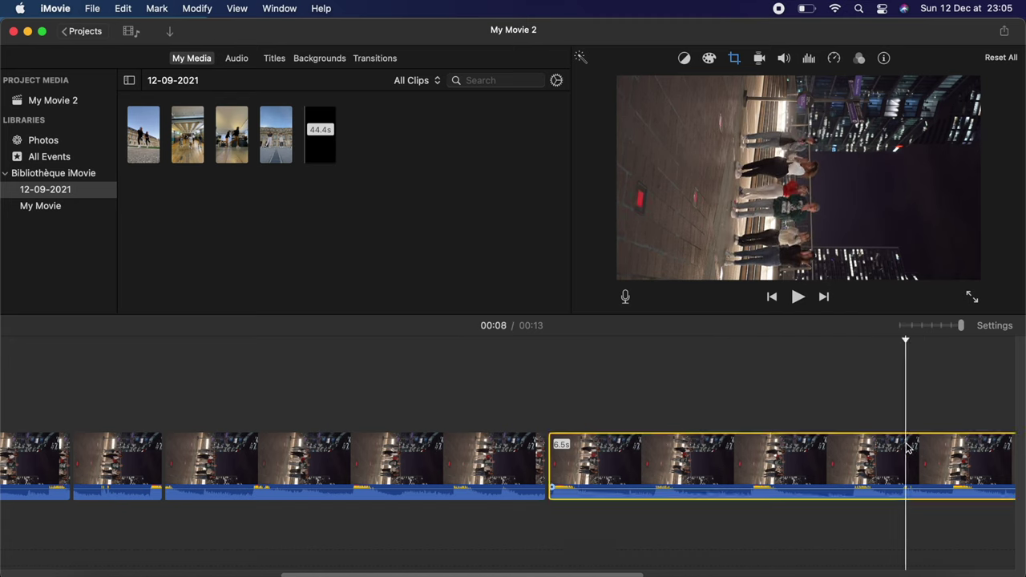
{"action": "left_click", "coordinate": [191, 6]}
{"action": "left_click", "coordinate": [213, 131]}
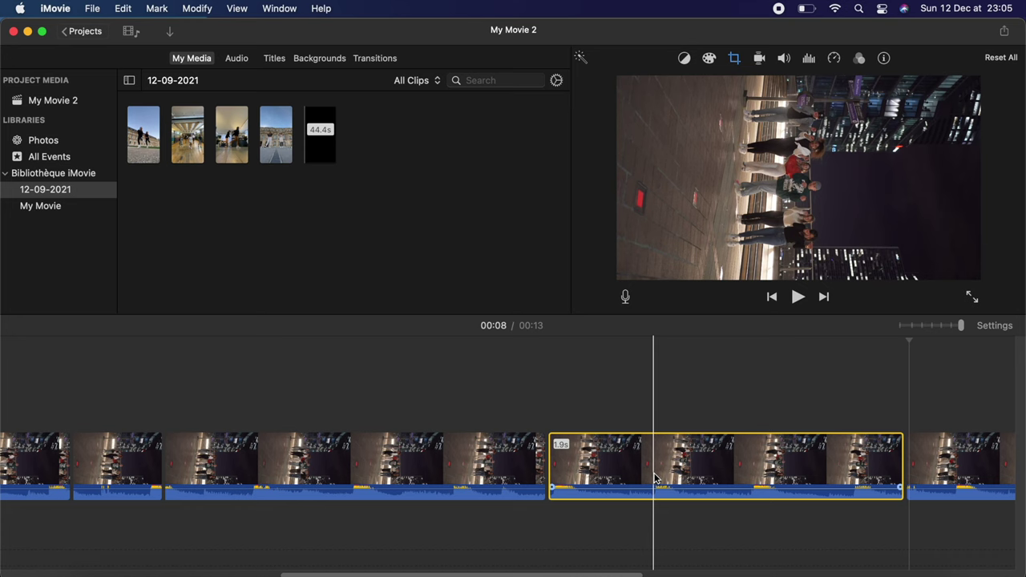
Copy the clip with the upward Ken Burns pan and paste all of its adjustments onto the 1.9 s clip
{"action": "left_click", "coordinate": [615, 473]}
{"action": "left_click", "coordinate": [322, 464]}
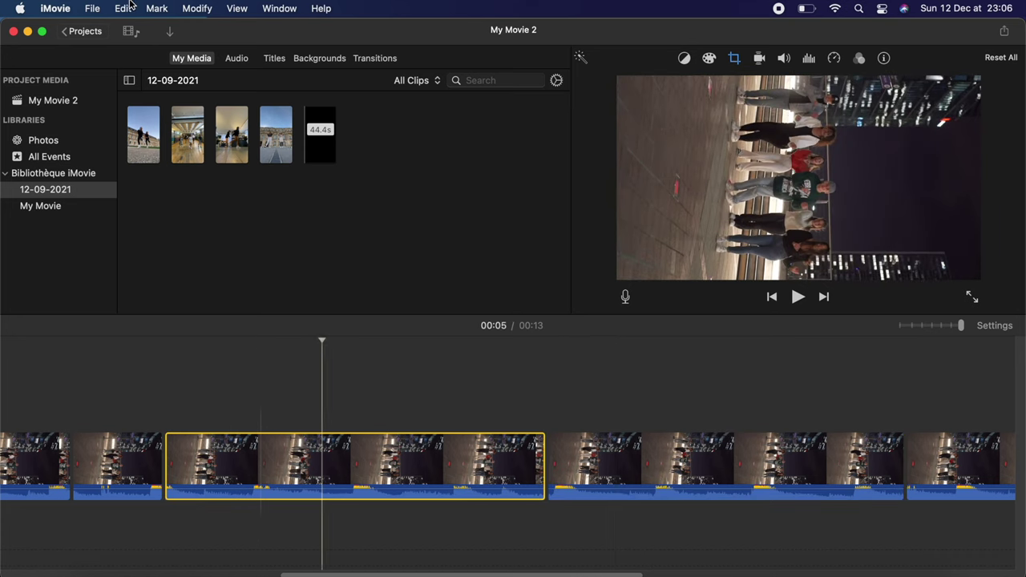
{"action": "left_click", "coordinate": [121, 9]}
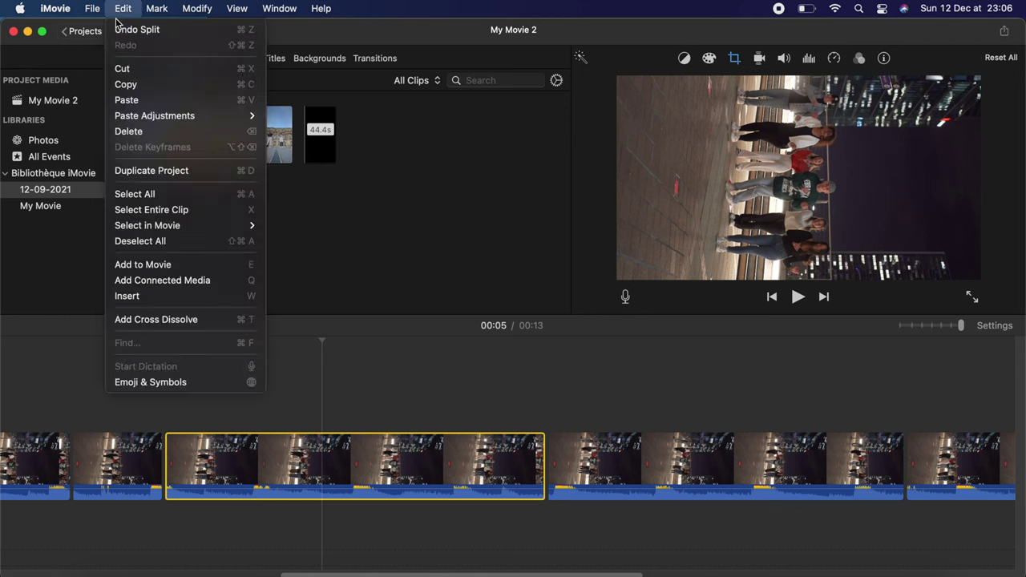
{"action": "left_click", "coordinate": [128, 82]}
{"action": "left_click", "coordinate": [618, 447]}
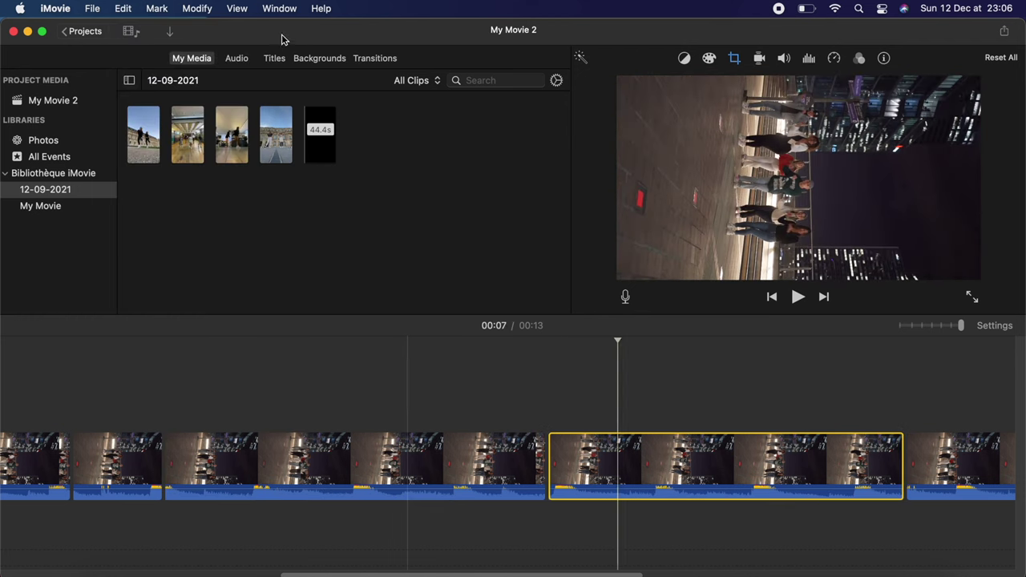
{"action": "left_click", "coordinate": [122, 8]}
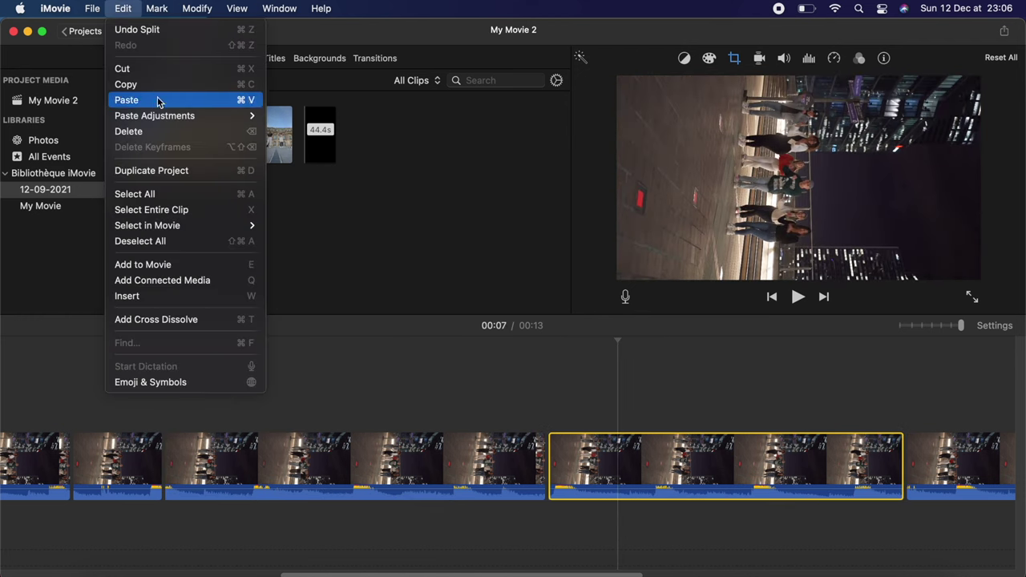
{"action": "mouse_move", "coordinate": [164, 115]}
{"action": "left_click", "coordinate": [334, 115]}
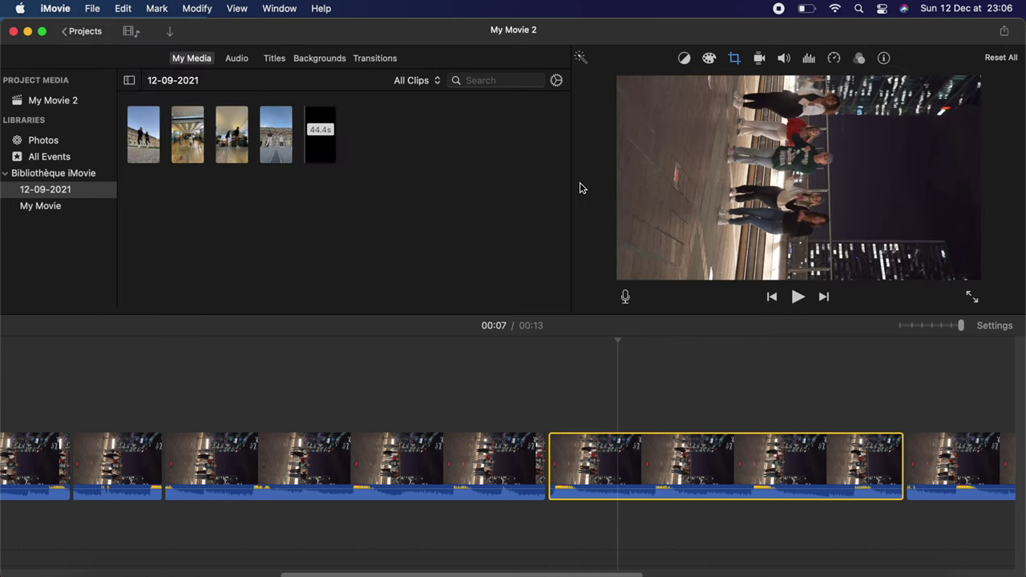
Make the 1.9 s clip's Ken Burns pan run downward by raising the Start frame onto the End frame and lowering the End frame, and play the result
{"action": "left_click", "coordinate": [734, 59]}
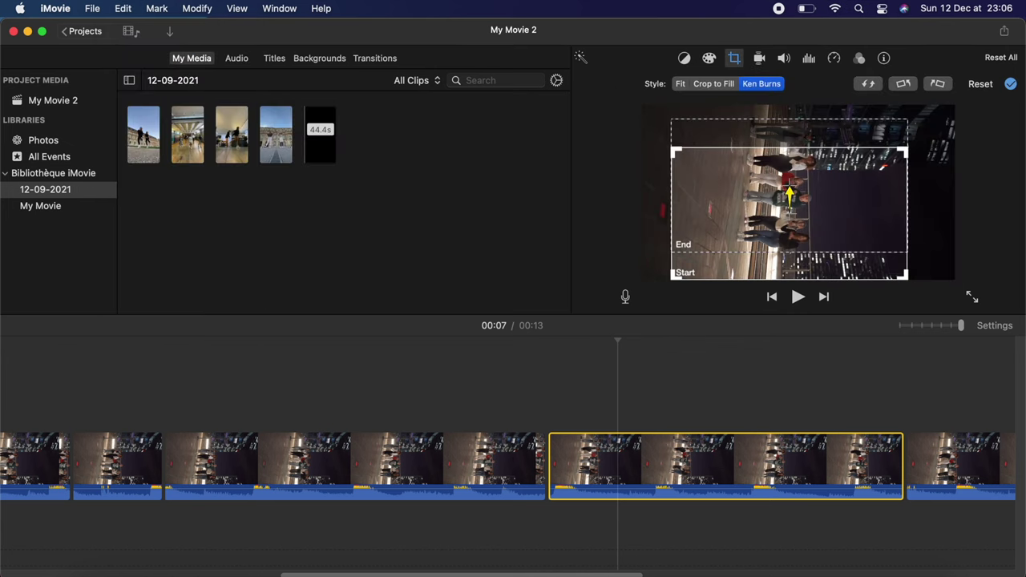
{"action": "left_click_drag", "start_coordinate": [793, 198], "coordinate": [796, 178]}
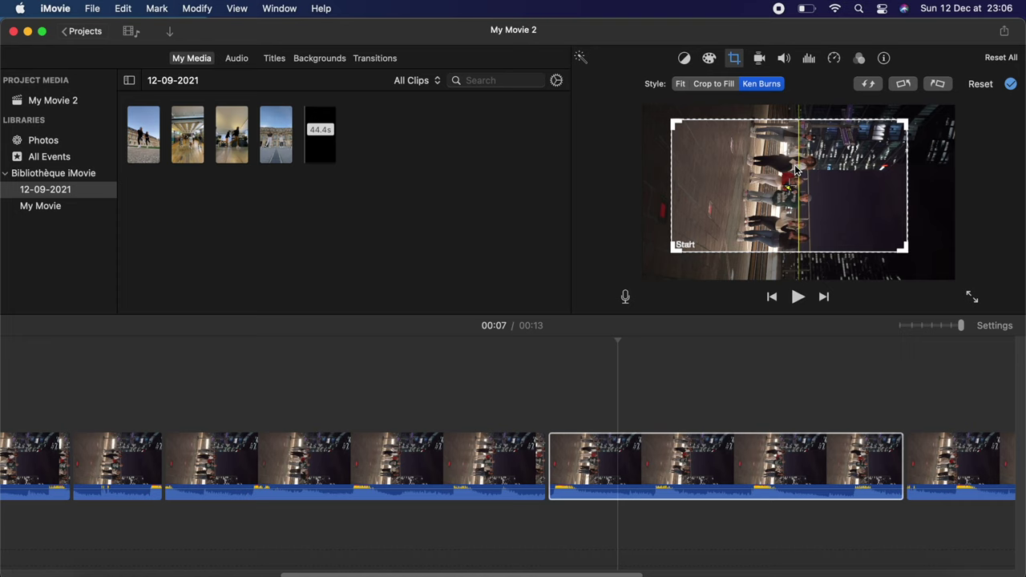
{"action": "left_click", "coordinate": [836, 168]}
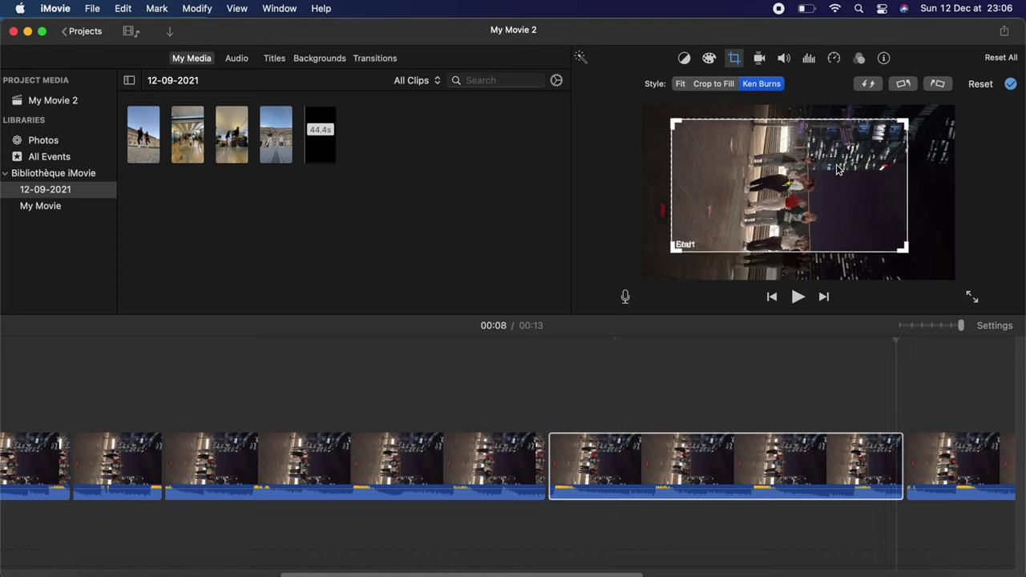
{"action": "left_click_drag", "start_coordinate": [836, 168], "coordinate": [837, 193]}
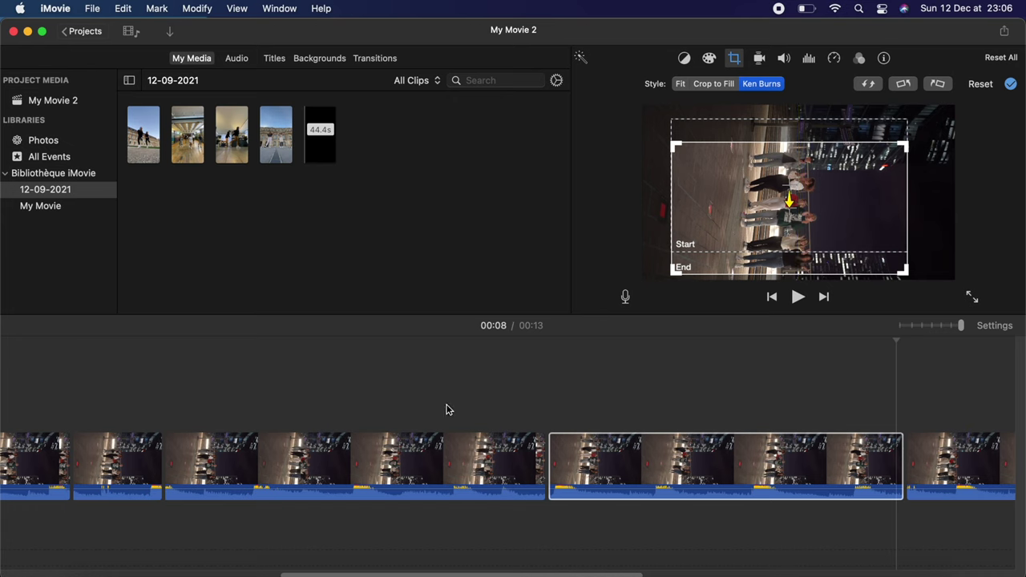
{"action": "left_click", "coordinate": [470, 415]}
{"action": "key", "text": "space"}
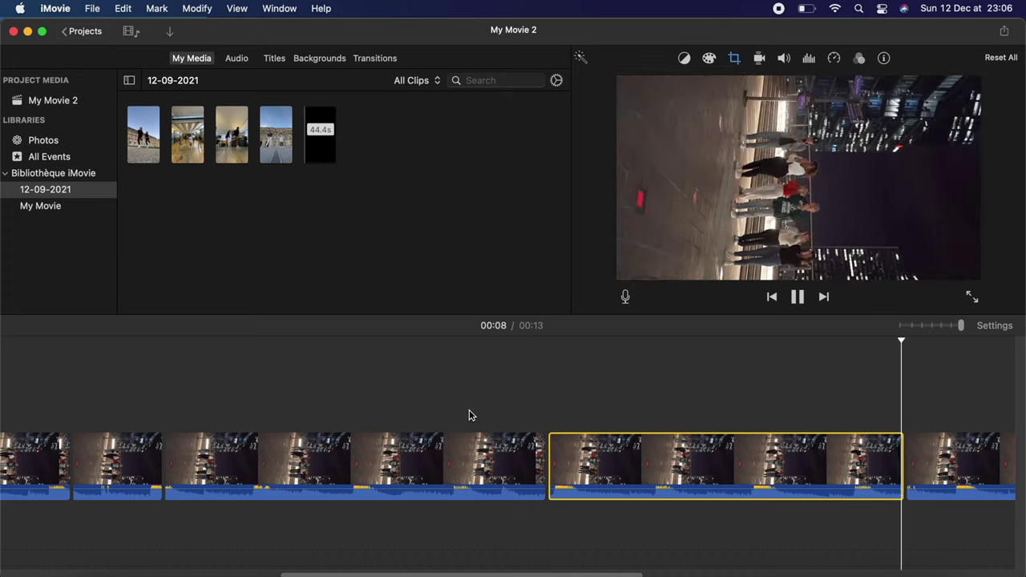
{"action": "key", "text": "space"}
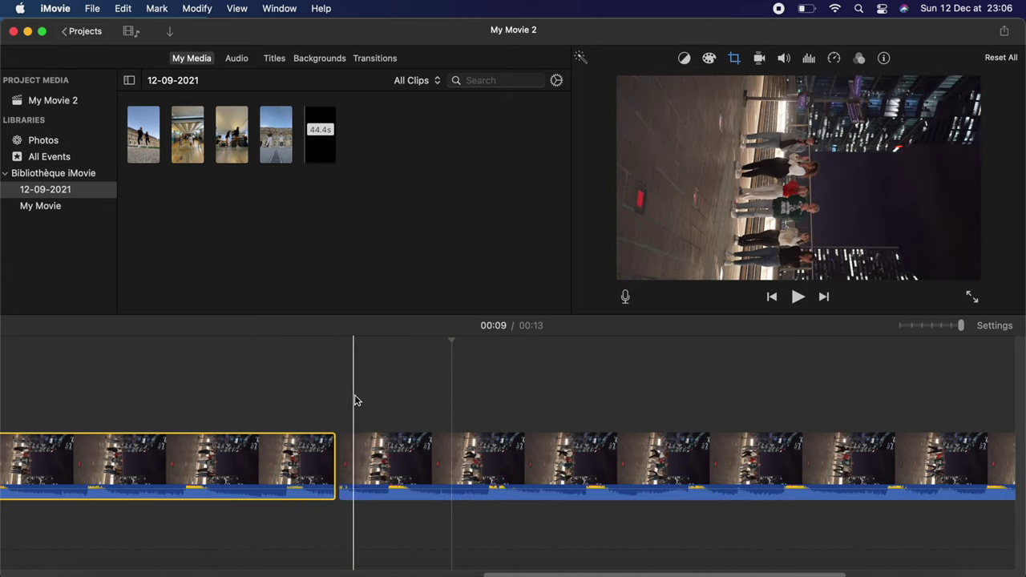
Split the final clip about 0.4 s after its start, and paste all adjustments copied from the 1.9 s clip onto the short first part
{"action": "left_click", "coordinate": [428, 402]}
{"action": "key", "text": "super+b"}
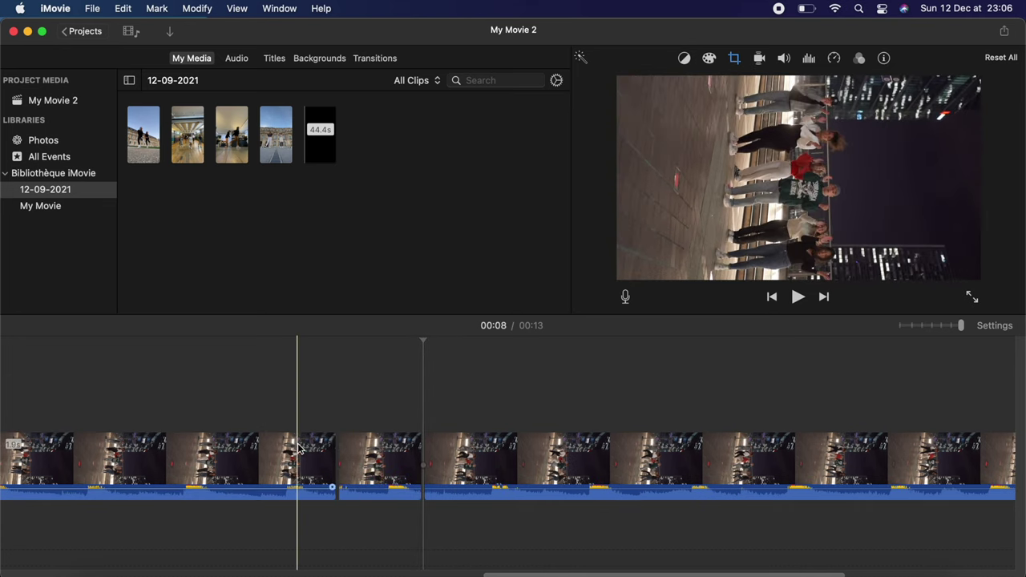
{"action": "left_click", "coordinate": [298, 448]}
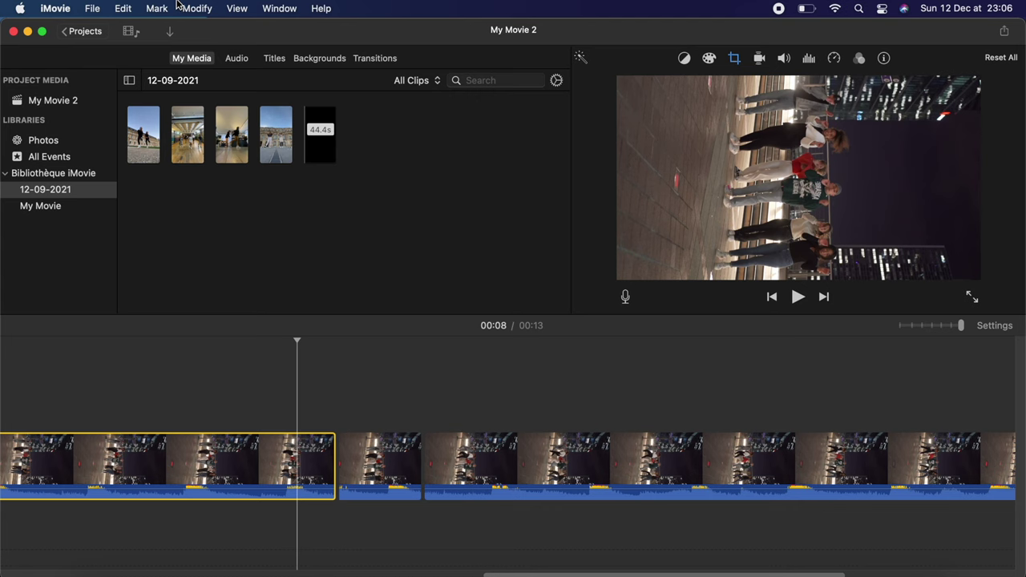
{"action": "left_click", "coordinate": [126, 8]}
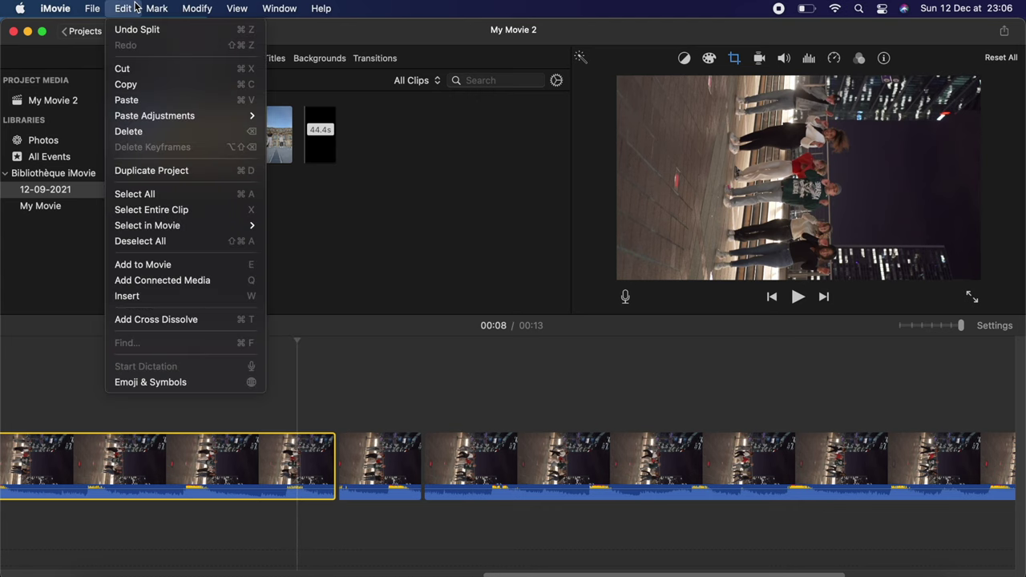
{"action": "left_click", "coordinate": [146, 84]}
{"action": "left_click", "coordinate": [360, 465]}
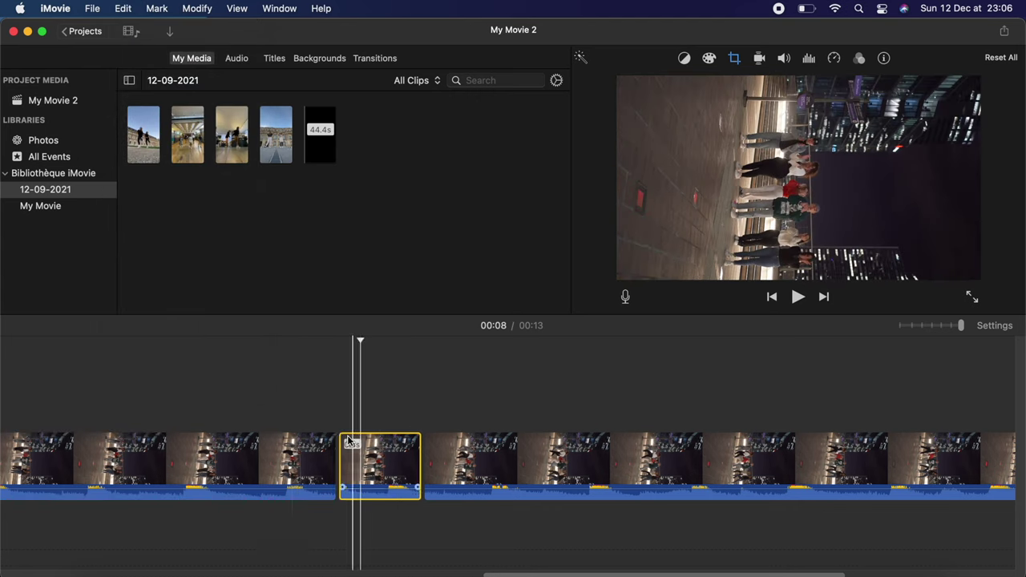
{"action": "left_click", "coordinate": [124, 8]}
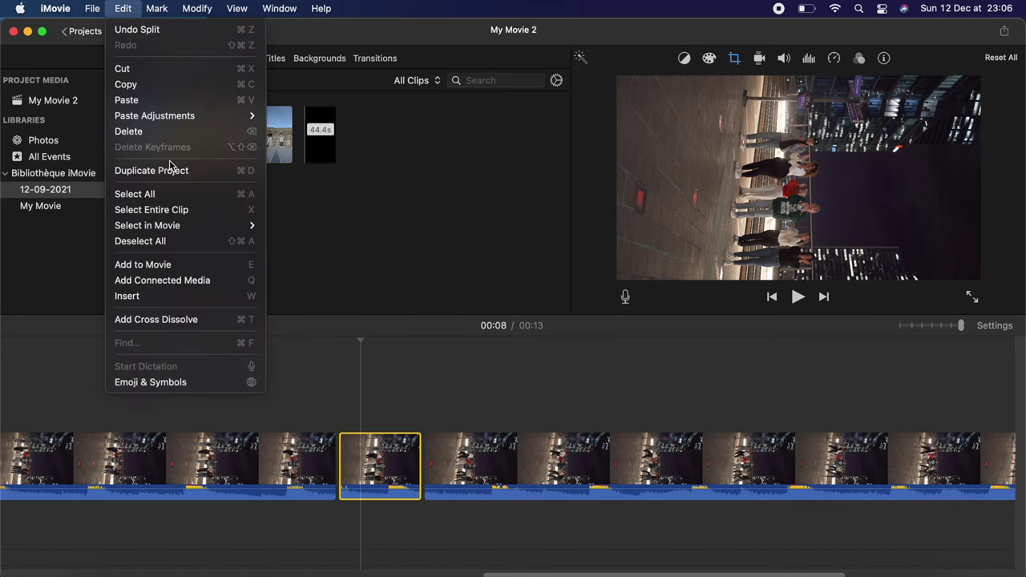
{"action": "mouse_move", "coordinate": [192, 119]}
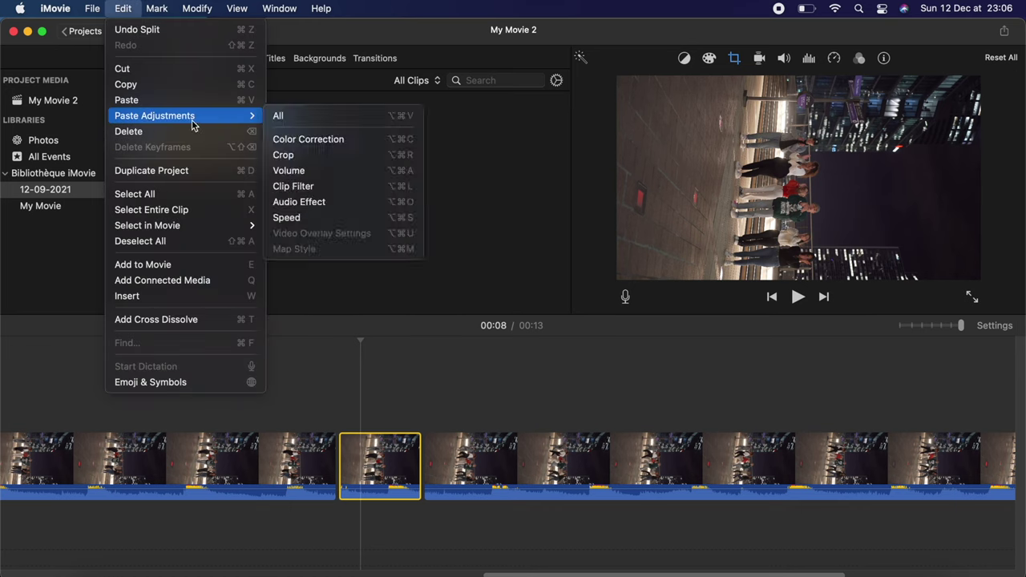
{"action": "left_click", "coordinate": [275, 121]}
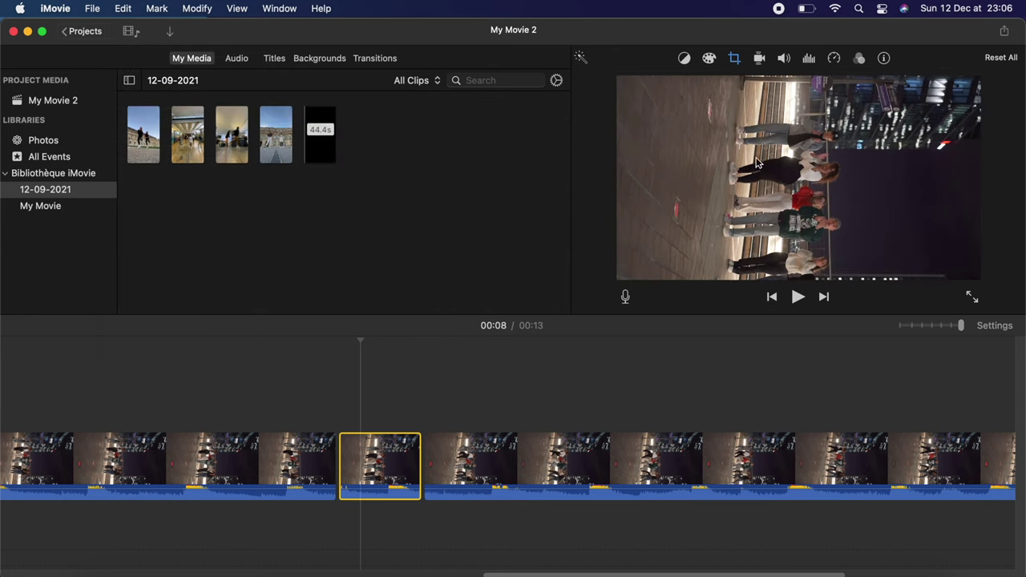
Move the short clip's Ken Burns Start frame straight down until it coincides with the End frame
{"action": "left_click", "coordinate": [734, 59]}
{"action": "left_click_drag", "start_coordinate": [774, 210], "coordinate": [775, 232]}
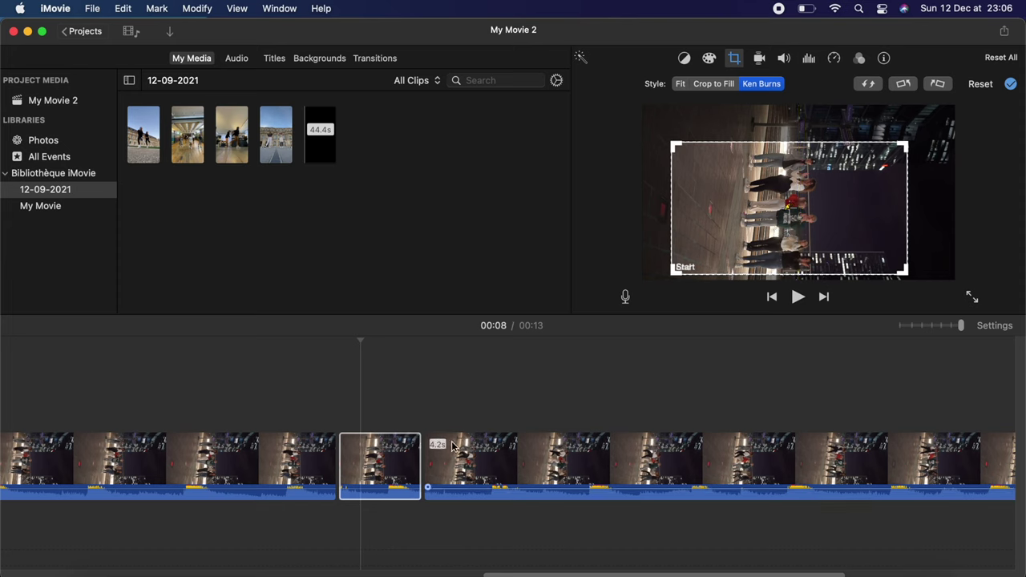
{"action": "left_click", "coordinate": [288, 401]}
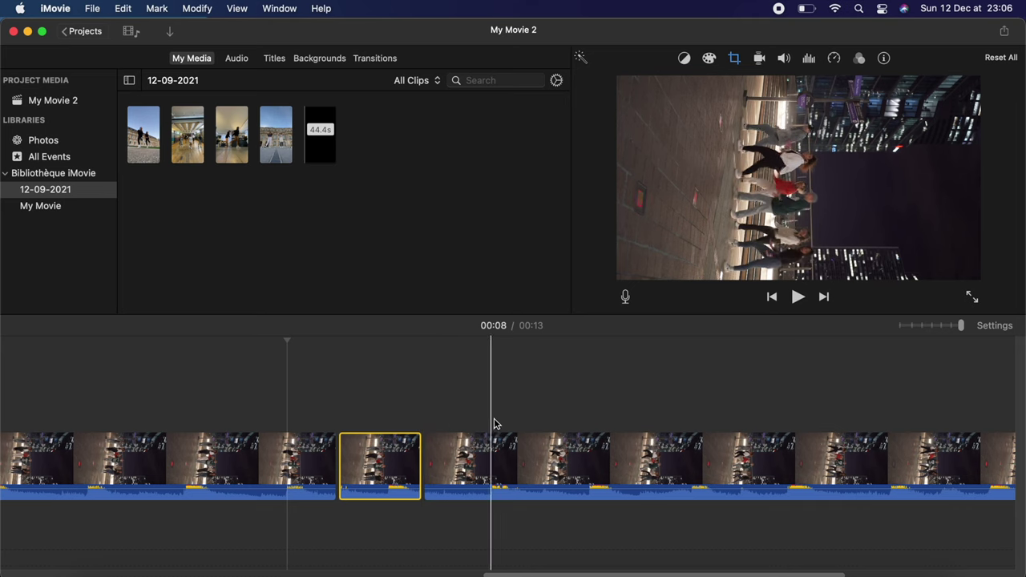
Split the remaining 4.2 s of footage into four clips with cuts at about 00:09, 00:10 and 00:11, the first 0.7 s long
{"action": "left_click", "coordinate": [561, 437]}
{"action": "left_click", "coordinate": [156, 8]}
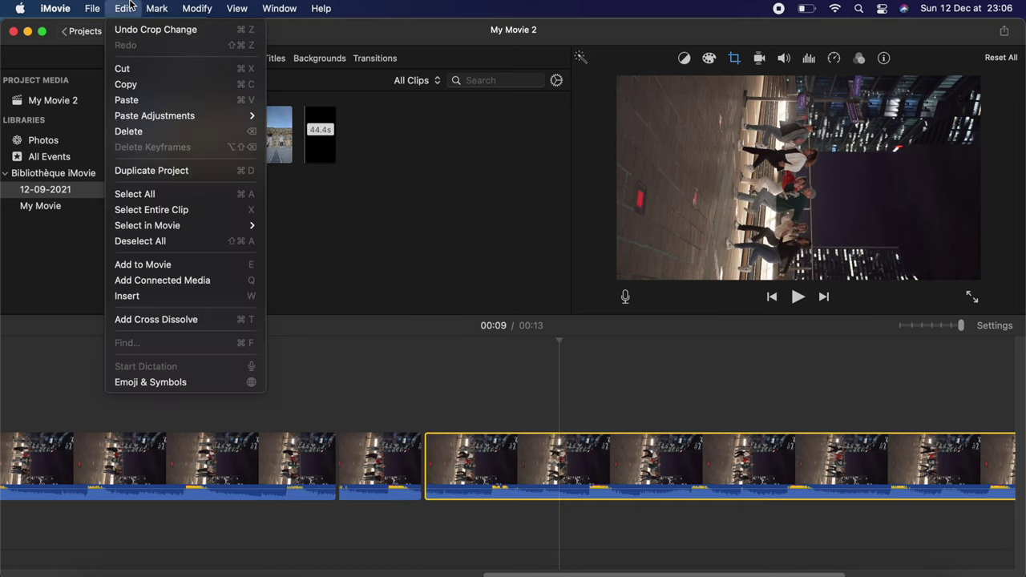
{"action": "mouse_move", "coordinate": [197, 8]}
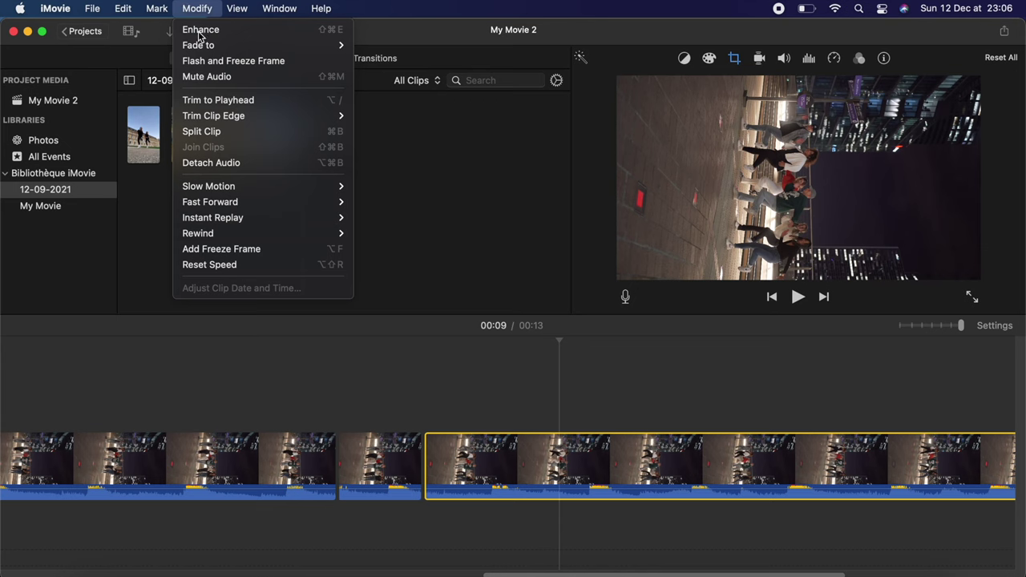
{"action": "left_click", "coordinate": [215, 132]}
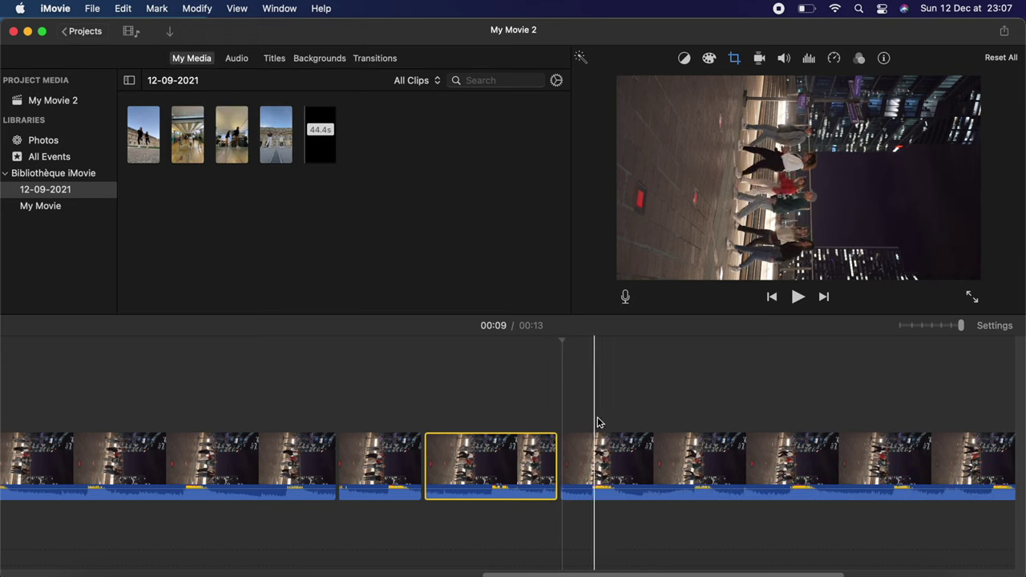
{"action": "left_click", "coordinate": [663, 435]}
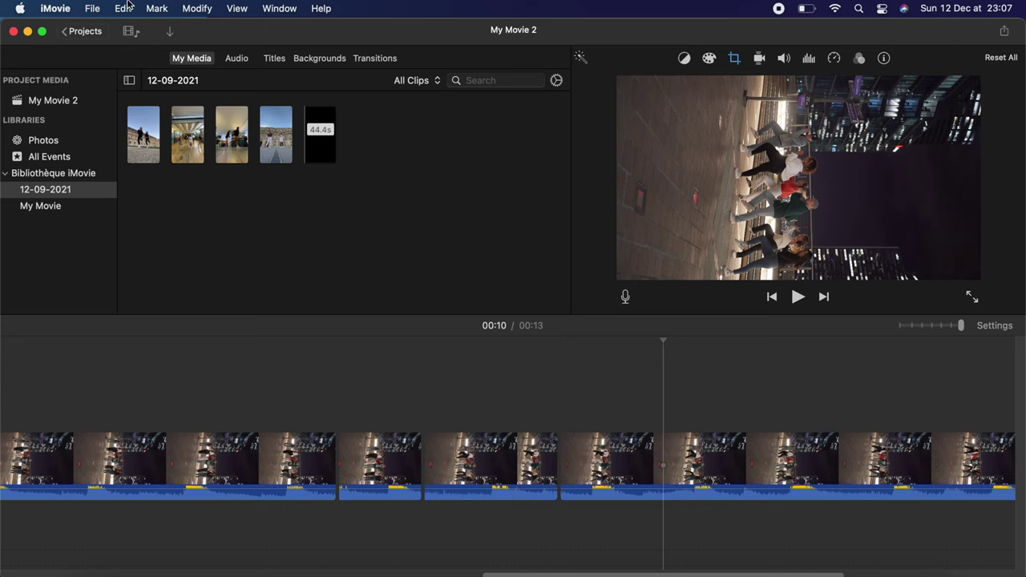
{"action": "left_click", "coordinate": [194, 6]}
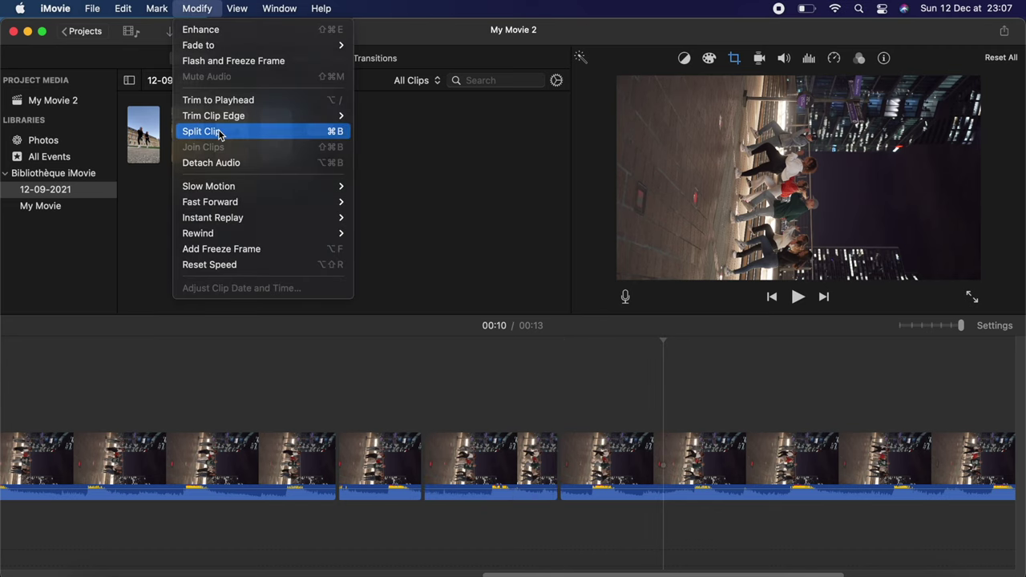
{"action": "left_click", "coordinate": [273, 132]}
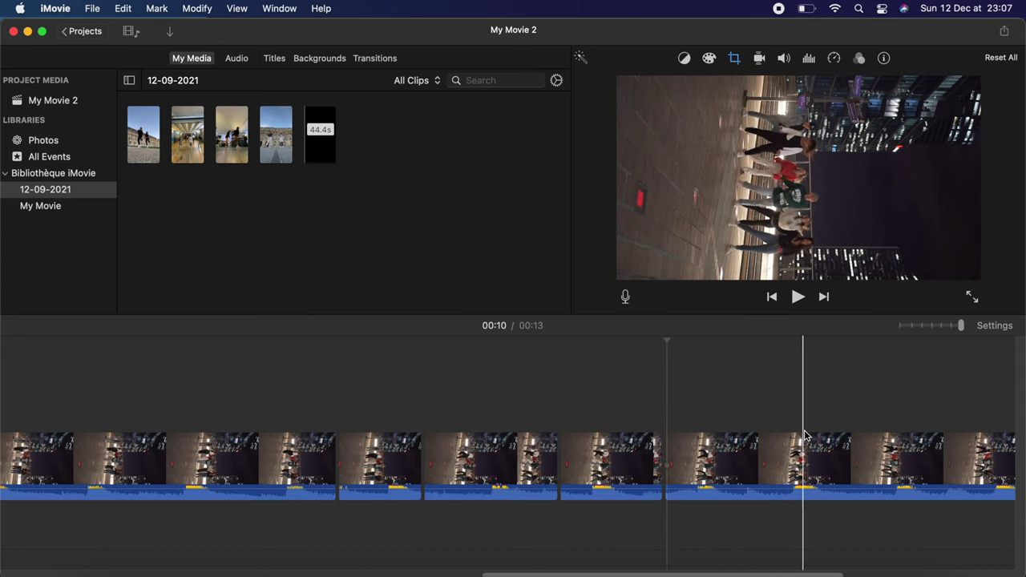
{"action": "left_click", "coordinate": [879, 454]}
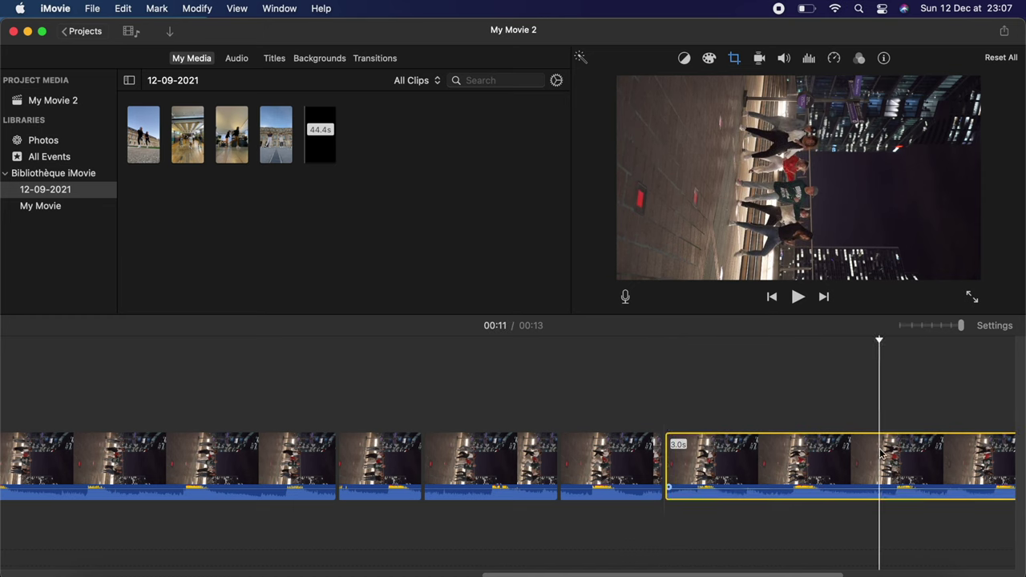
{"action": "left_click", "coordinate": [157, 8]}
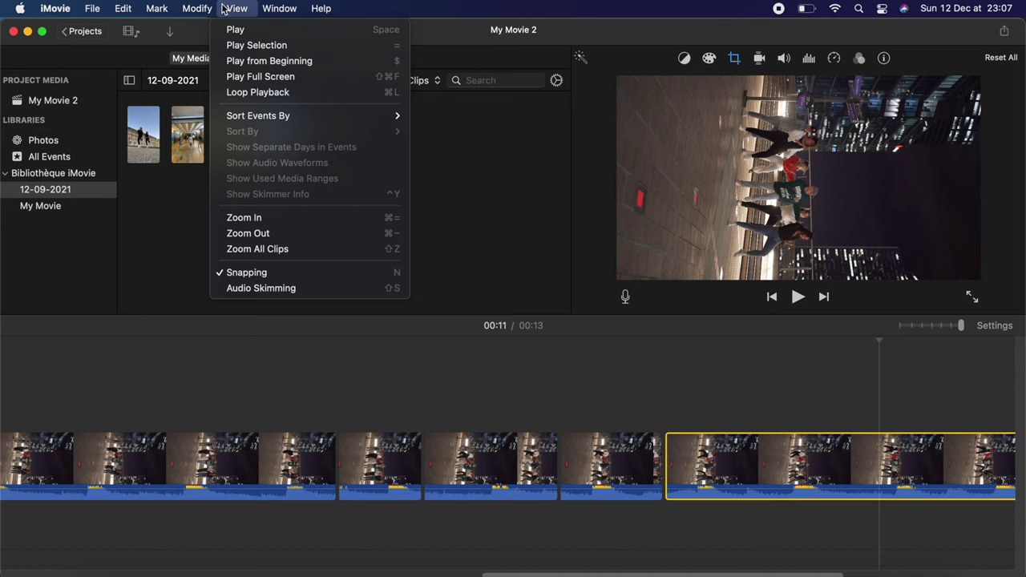
{"action": "mouse_move", "coordinate": [196, 8]}
{"action": "left_click", "coordinate": [202, 131]}
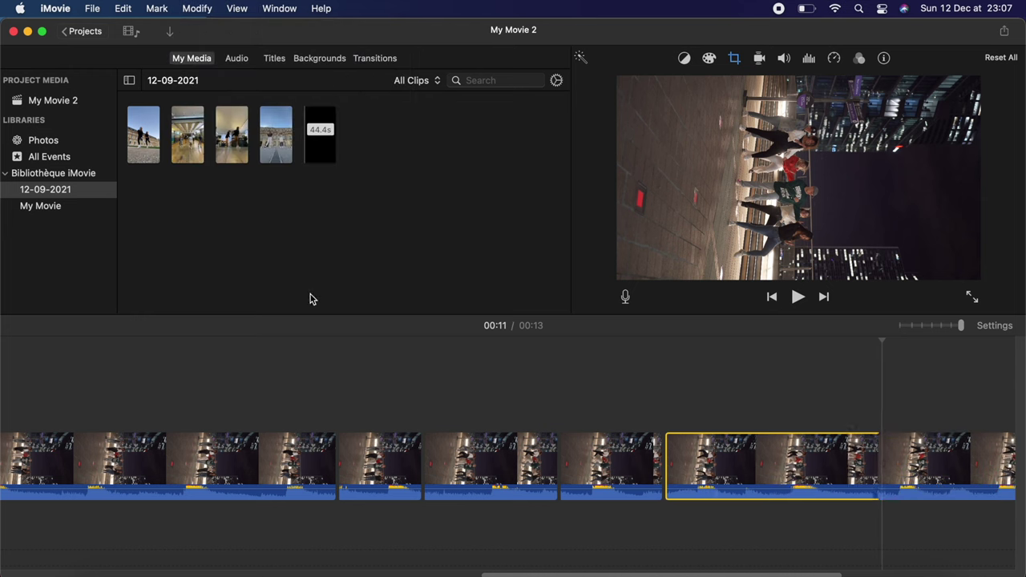
Copy the short clip before the 0.7 s clip and paste all of its adjustments onto the 0.7 s clip
{"action": "left_click", "coordinate": [488, 463]}
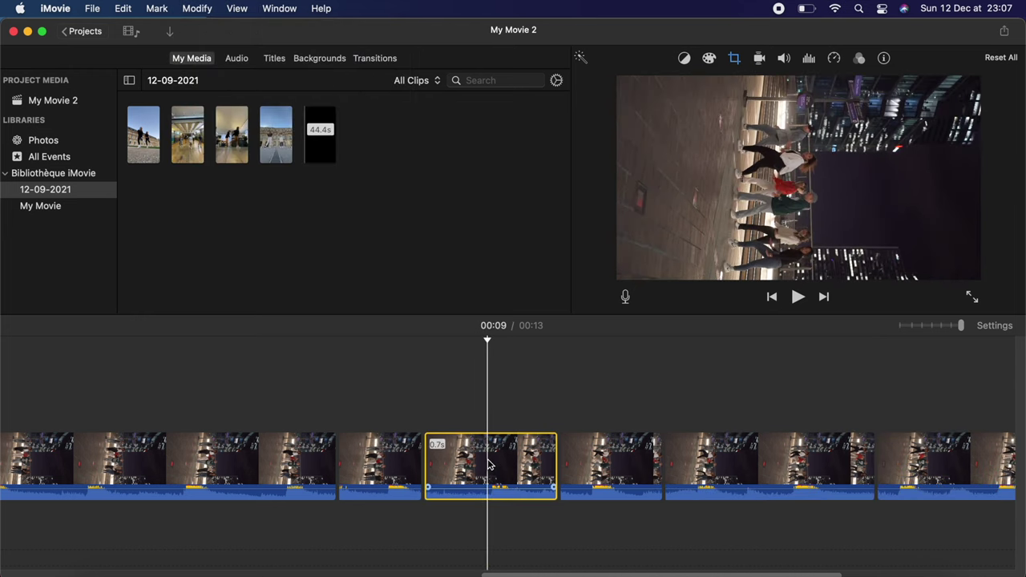
{"action": "left_click", "coordinate": [377, 457]}
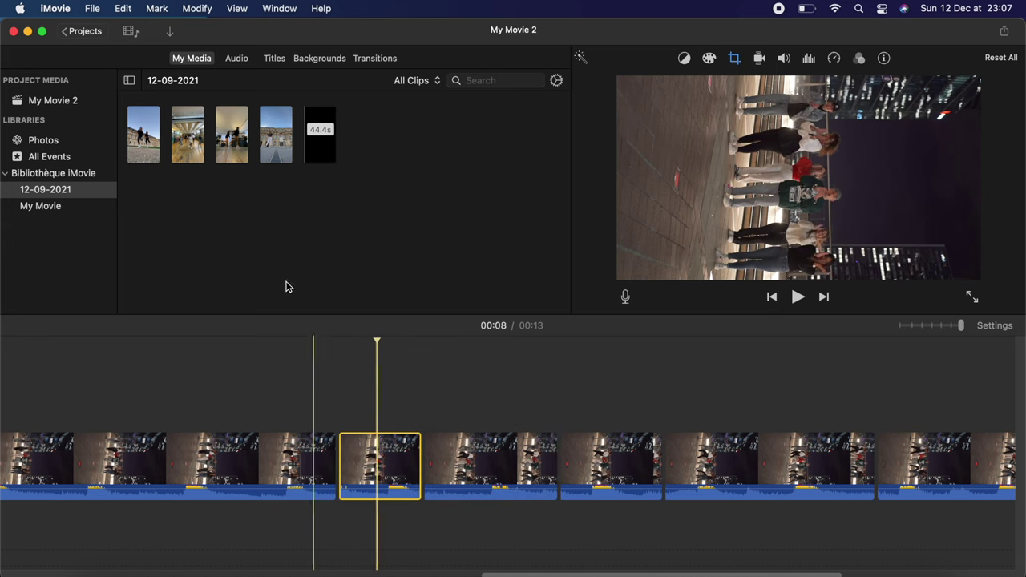
{"action": "left_click", "coordinate": [95, 8]}
{"action": "mouse_move", "coordinate": [122, 8]}
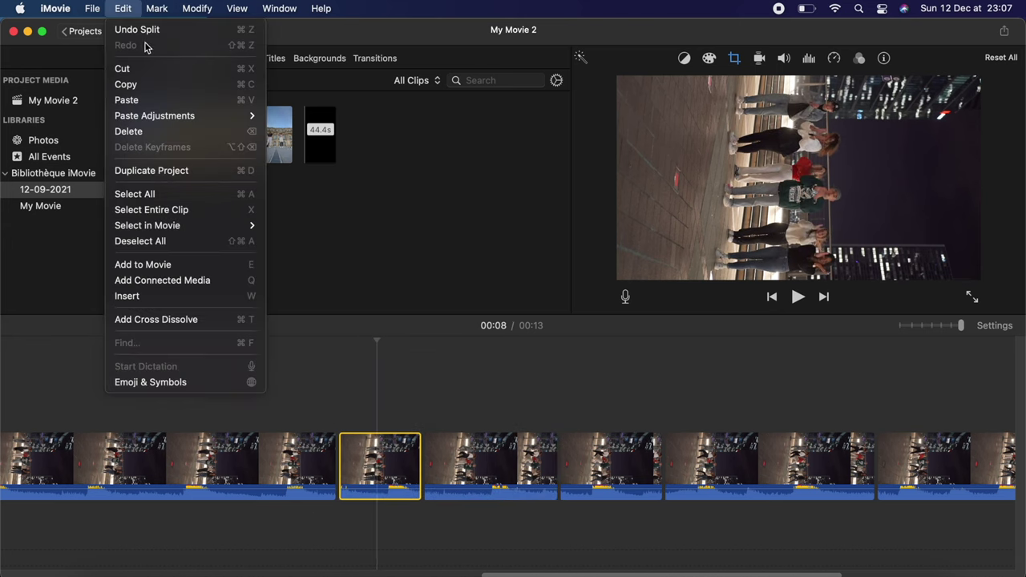
{"action": "left_click", "coordinate": [156, 87]}
{"action": "left_click", "coordinate": [447, 463]}
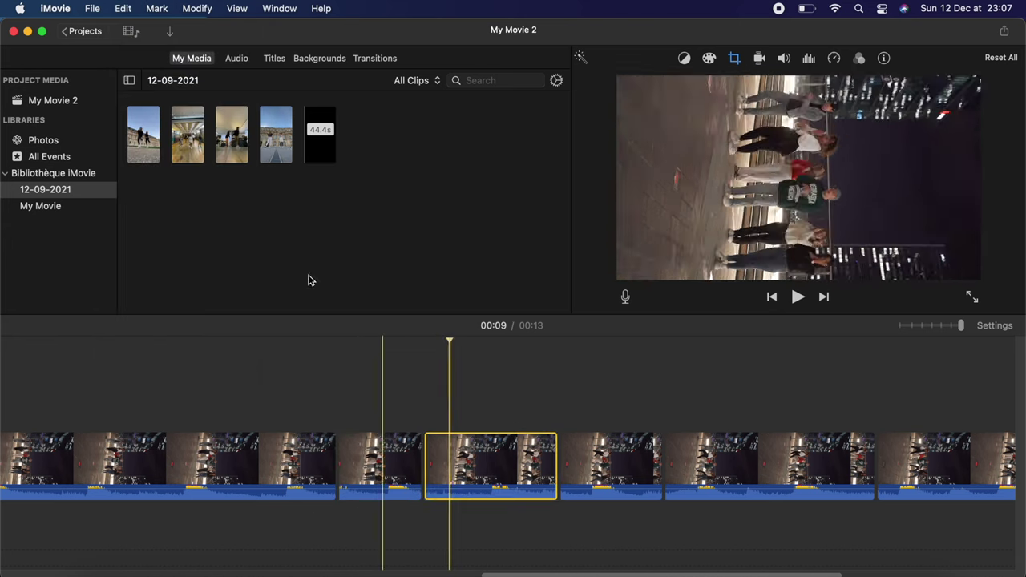
{"action": "left_click", "coordinate": [126, 8]}
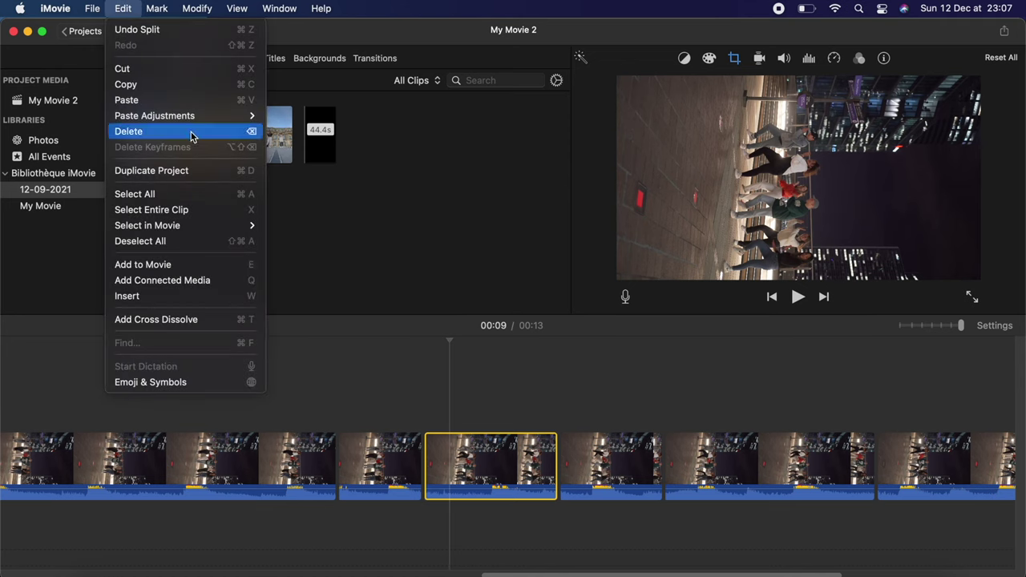
{"action": "mouse_move", "coordinate": [199, 114]}
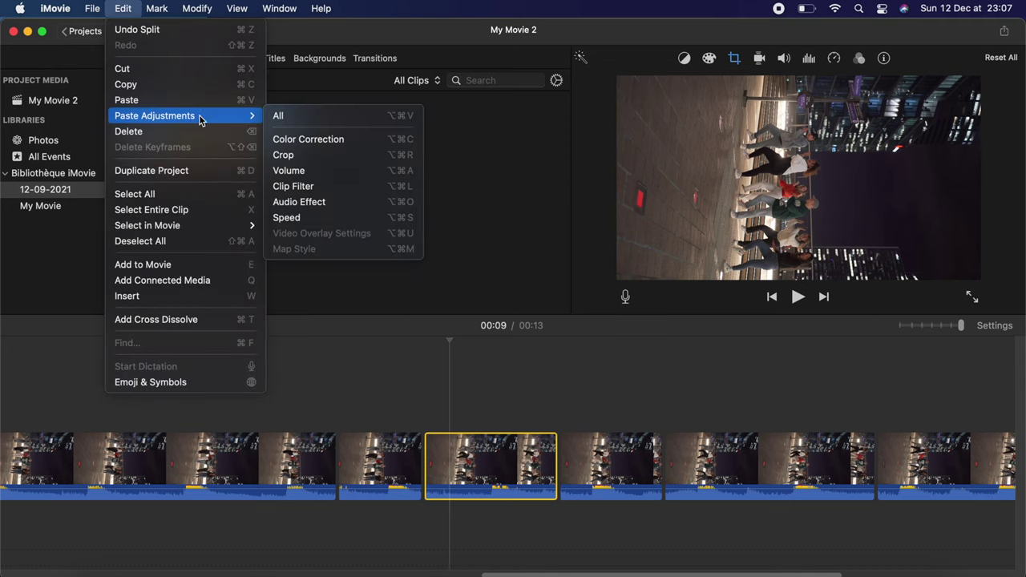
{"action": "left_click", "coordinate": [312, 118]}
Shift the 0.7 s clip's Ken Burns End frame slightly upward for a small pan
{"action": "left_click", "coordinate": [735, 58]}
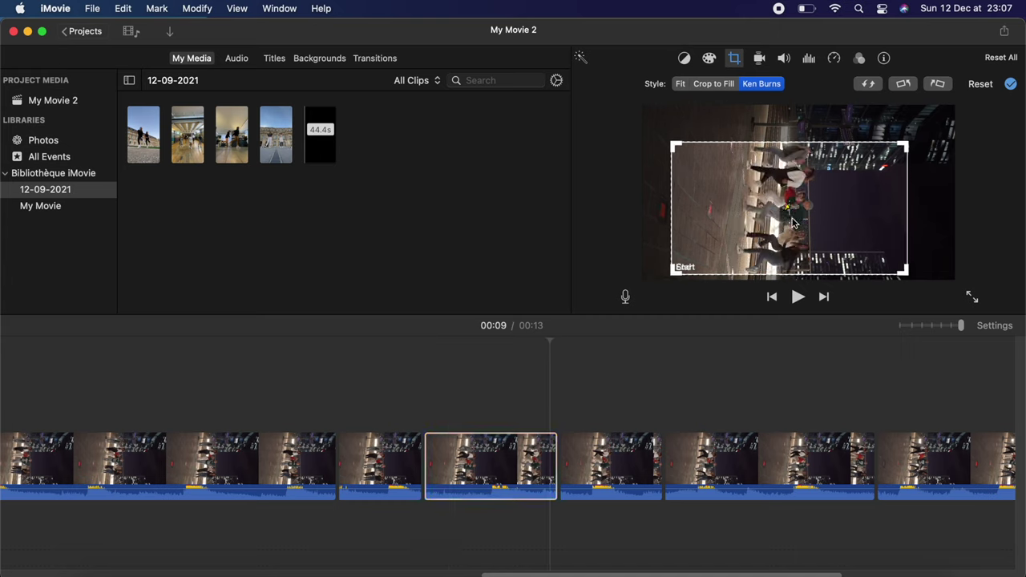
{"action": "left_click_drag", "start_coordinate": [792, 223], "coordinate": [791, 215]}
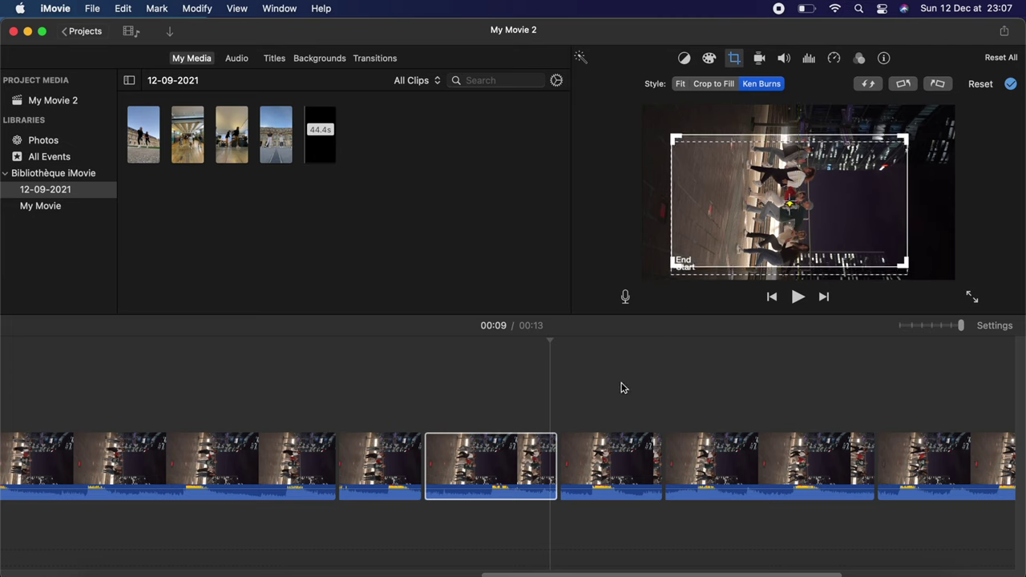
{"action": "left_click", "coordinate": [527, 427]}
Copy the 0.7 s clip and paste all of its adjustments onto the clip that follows it
{"action": "left_click", "coordinate": [123, 8]}
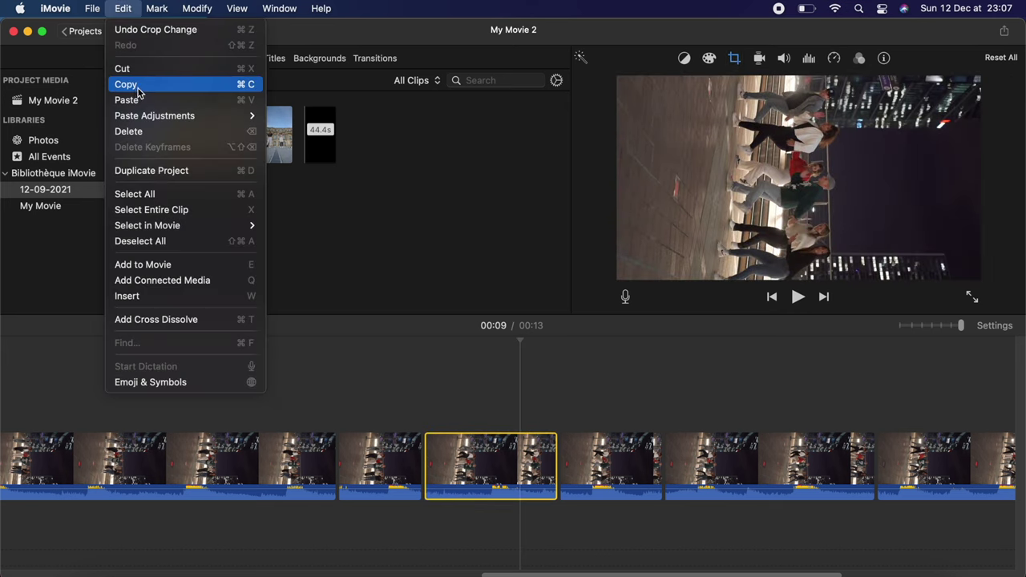
{"action": "left_click", "coordinate": [126, 83]}
{"action": "left_click", "coordinate": [130, 8]}
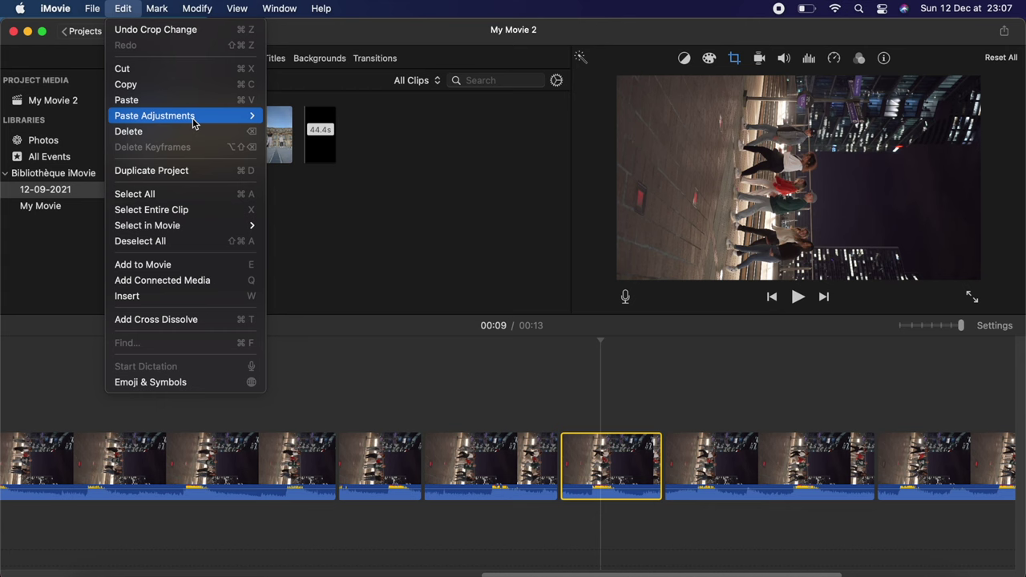
{"action": "mouse_move", "coordinate": [196, 121]}
{"action": "left_click", "coordinate": [321, 118]}
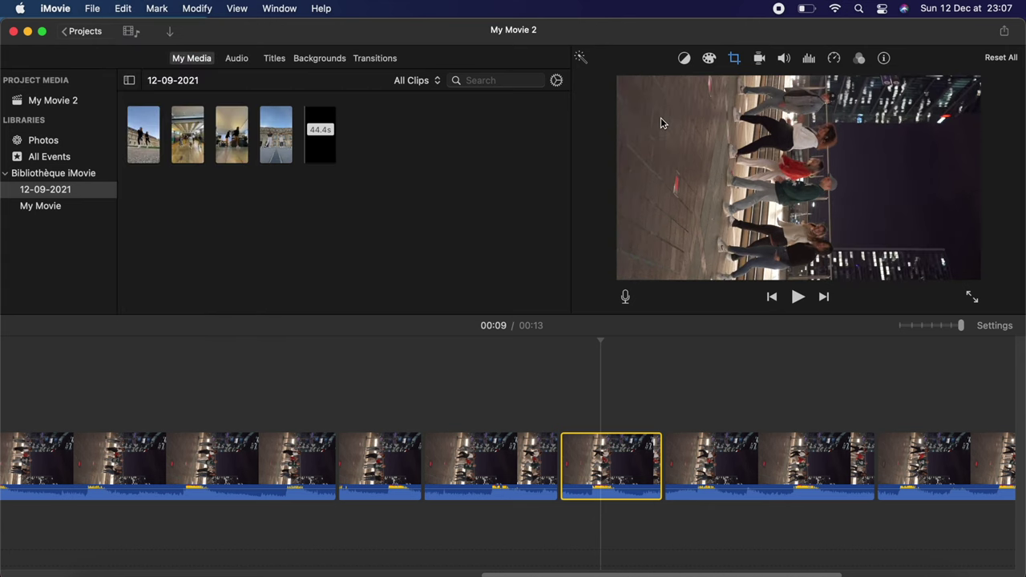
Shift the Ken Burns End frame of the clip following the 0.7 s clip slightly downward
{"action": "left_click", "coordinate": [734, 59]}
{"action": "left_click_drag", "start_coordinate": [754, 186], "coordinate": [799, 183]}
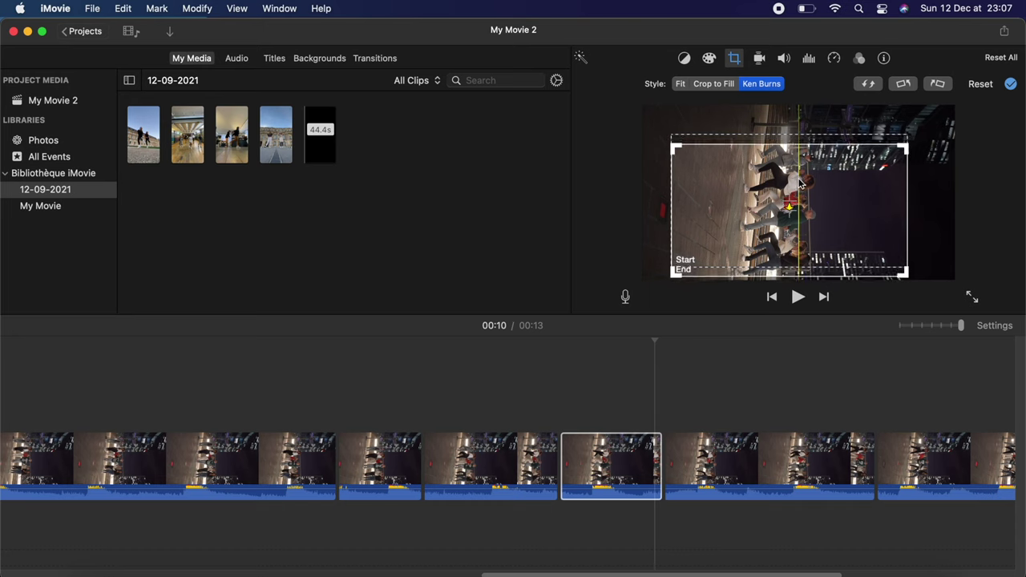
Copy this clip, paste all of its adjustments onto the following 1.1 s clip, and reverse the Ken Burns pan there so it ends higher
{"action": "left_click", "coordinate": [613, 497]}
{"action": "left_click", "coordinate": [122, 8]}
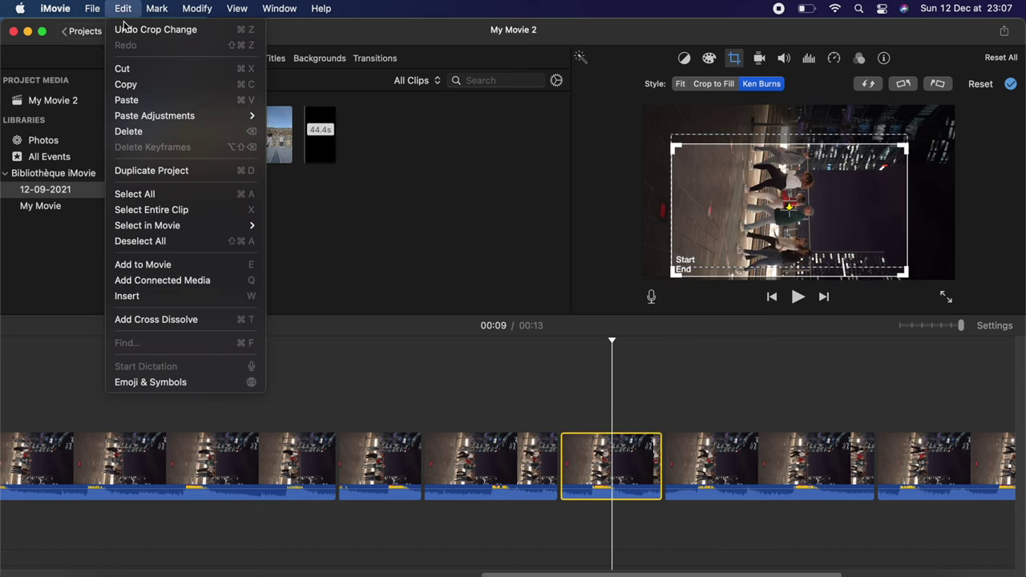
{"action": "left_click", "coordinate": [120, 80]}
{"action": "left_click", "coordinate": [773, 468]}
{"action": "left_click", "coordinate": [160, 8]}
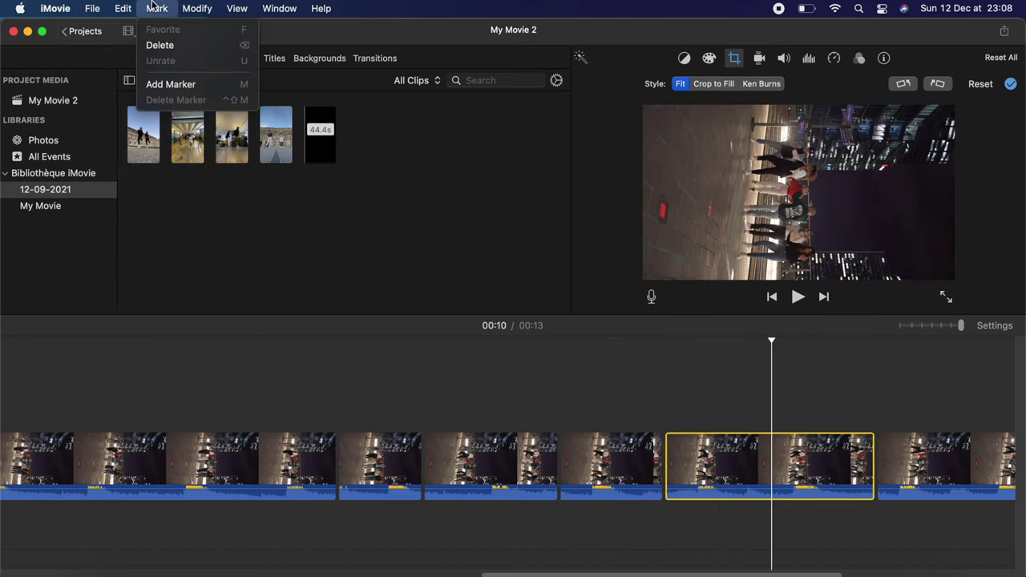
{"action": "mouse_move", "coordinate": [202, 120]}
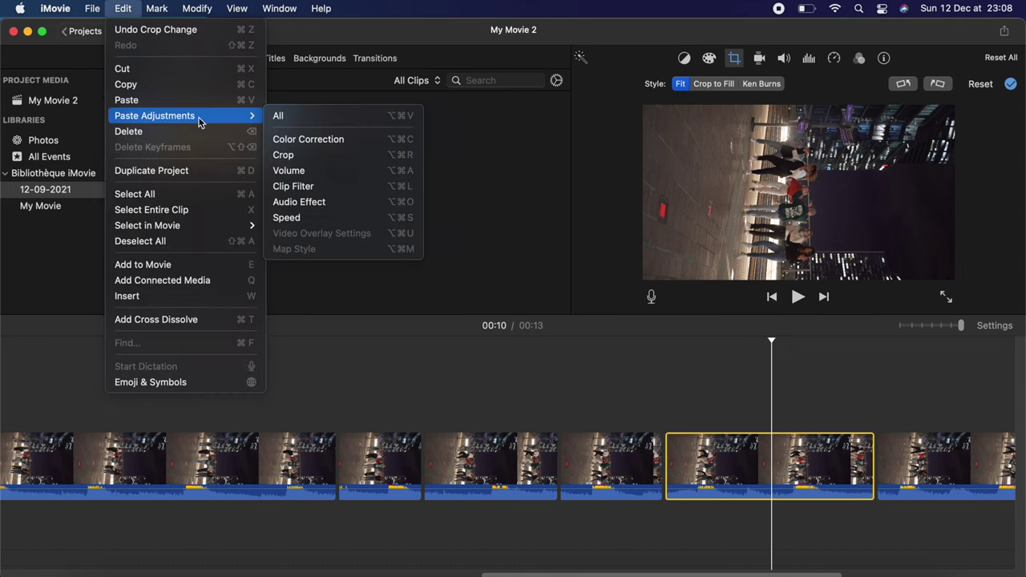
{"action": "left_click", "coordinate": [273, 114]}
{"action": "left_click_drag", "start_coordinate": [775, 189], "coordinate": [817, 178]}
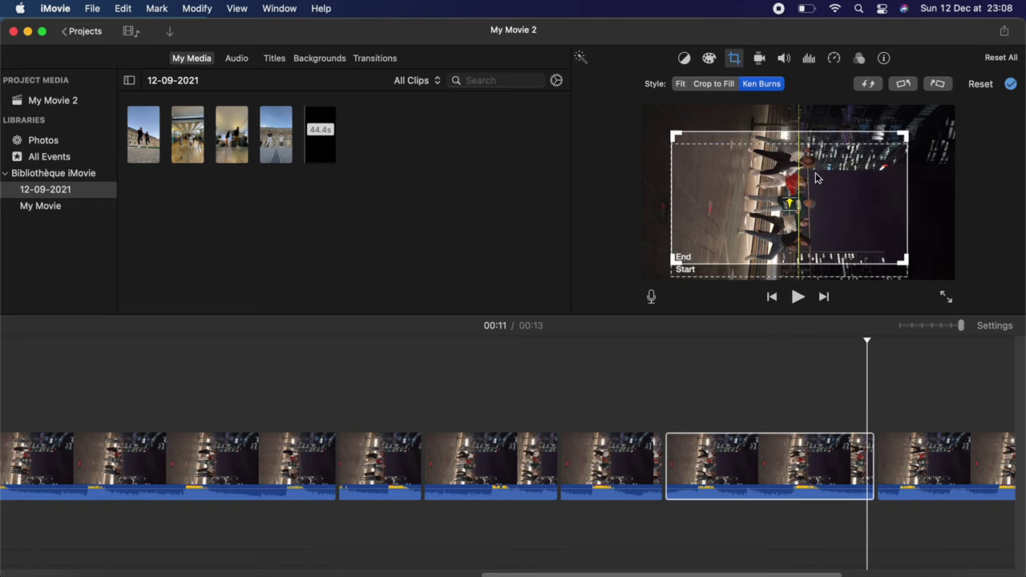
Play back the two newly panned clips from about 00:09 to 00:11 to check their Ken Burns movement
{"action": "left_click", "coordinate": [303, 389]}
{"action": "key", "text": "space"}
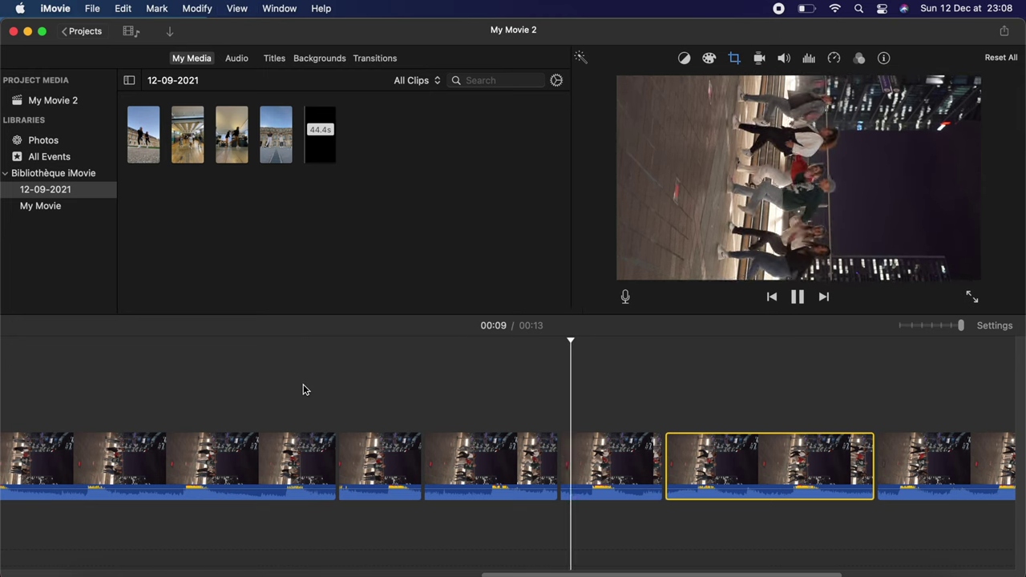
{"action": "key", "text": "space"}
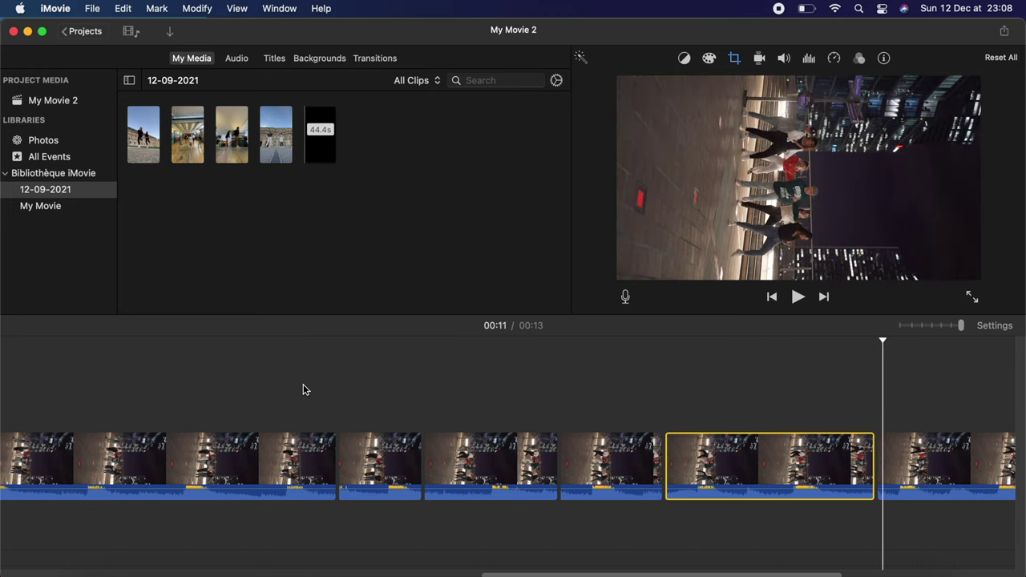
Split the last clip at about 00:11 and 00:12 into three clips, the first 0.5 s long
{"action": "scroll", "coordinate": [303, 386], "scroll_direction": "right", "scroll_amount": 10}
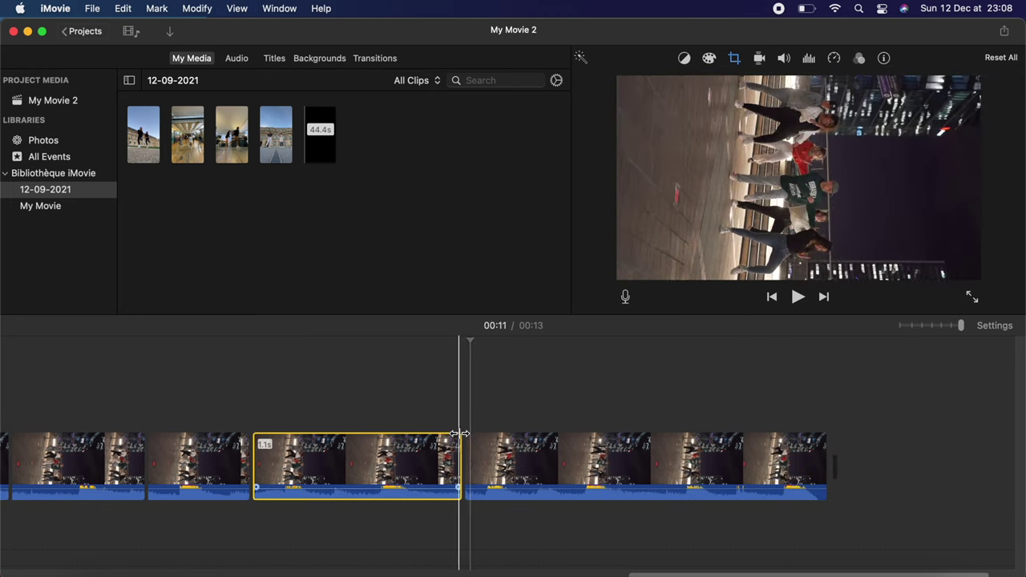
{"action": "left_click", "coordinate": [570, 455]}
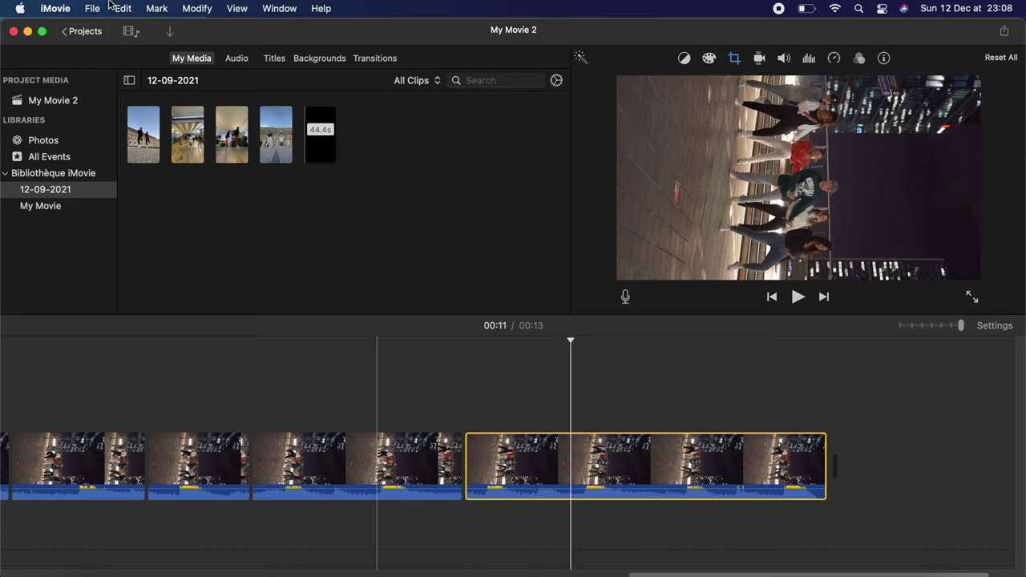
{"action": "left_click", "coordinate": [158, 8]}
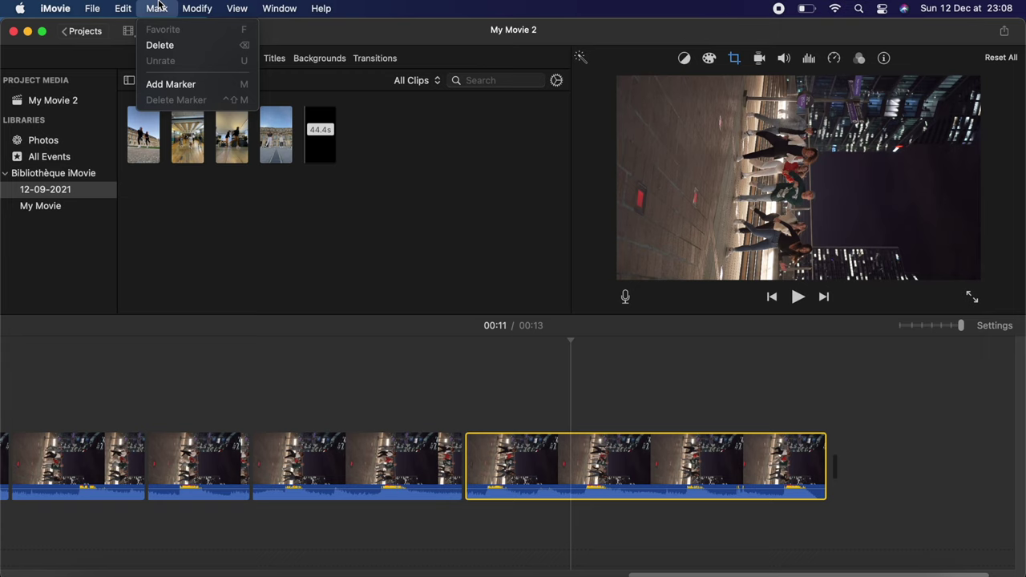
{"action": "mouse_move", "coordinate": [193, 6]}
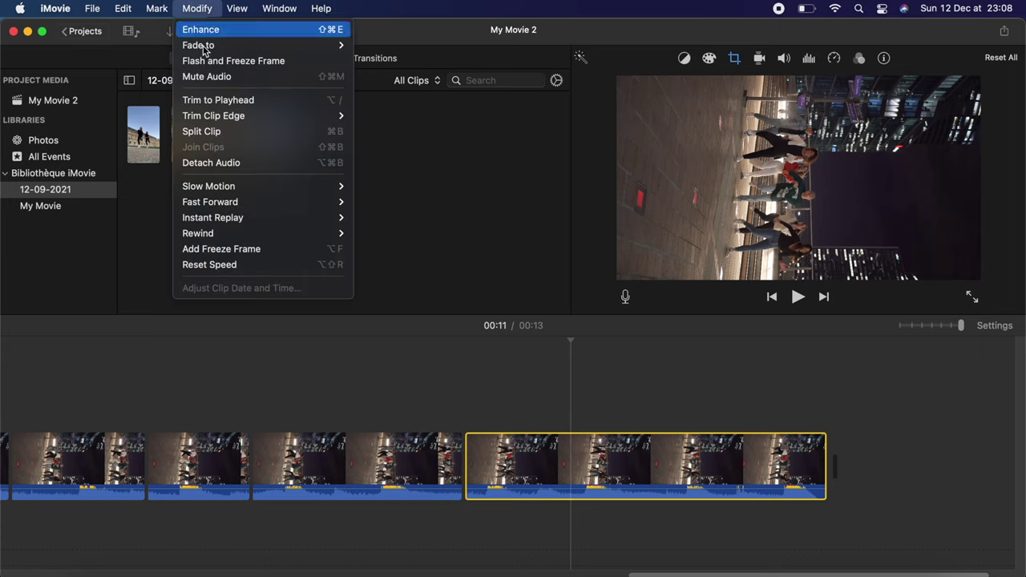
{"action": "left_click", "coordinate": [228, 132]}
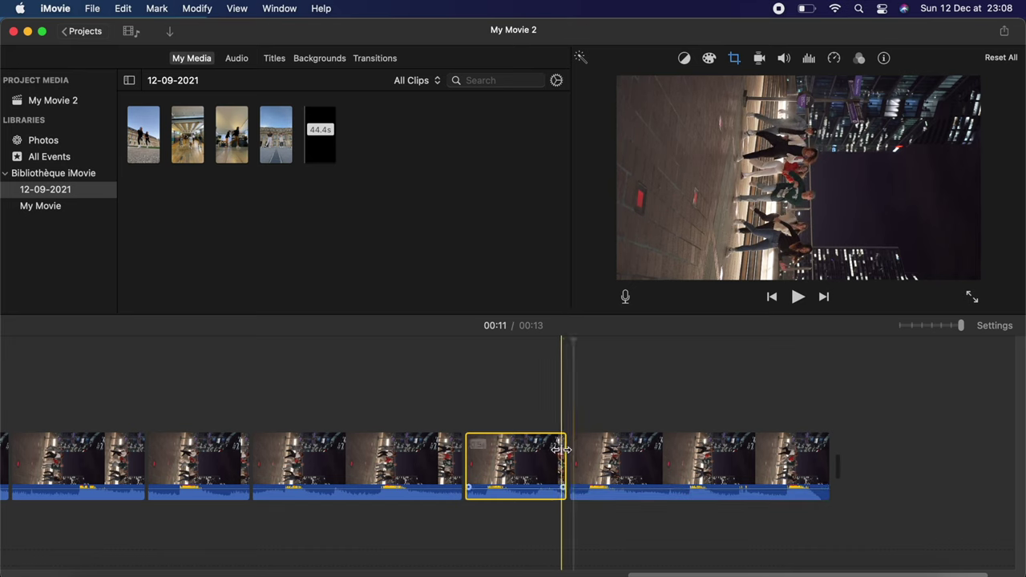
{"action": "left_click", "coordinate": [662, 459]}
{"action": "left_click", "coordinate": [184, 8]}
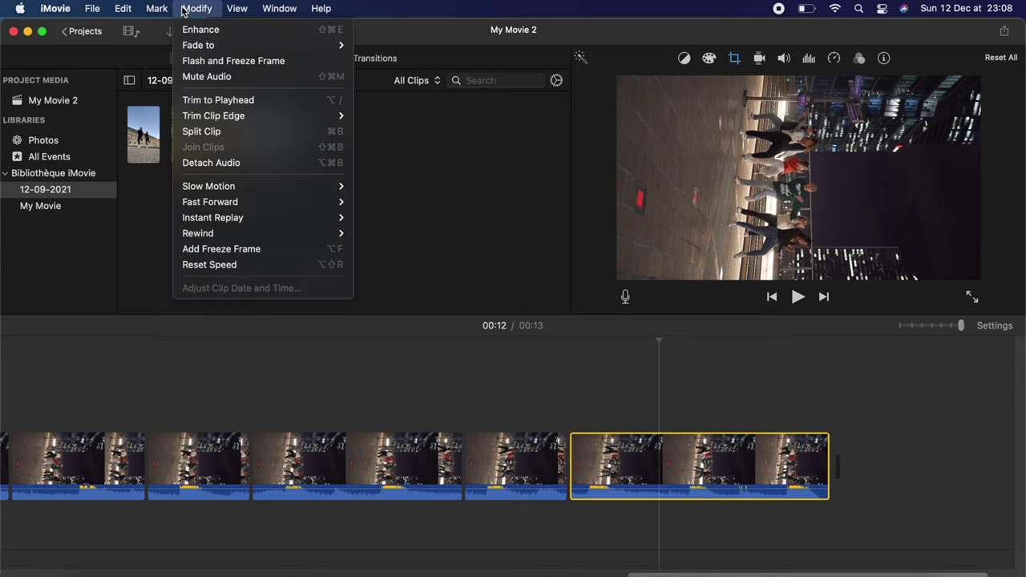
{"action": "left_click", "coordinate": [199, 132]}
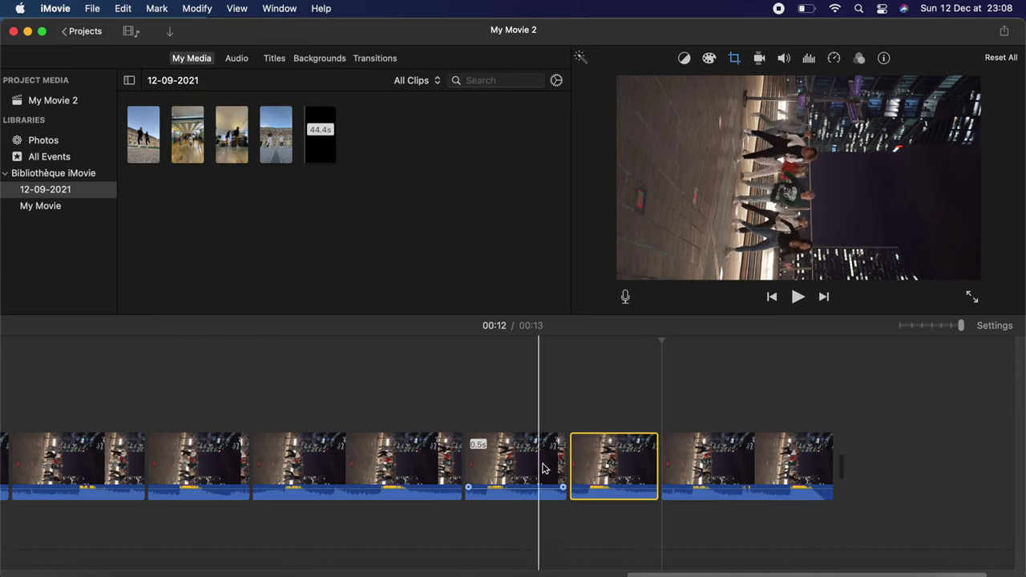
Paste all adjustments of the 1.1 s clip onto the first 0.5 s clip after it and shift its Ken Burns End frame slightly downward
{"action": "left_click", "coordinate": [516, 473]}
{"action": "left_click", "coordinate": [401, 465]}
{"action": "left_click", "coordinate": [124, 8]}
{"action": "left_click", "coordinate": [364, 254]}
{"action": "left_click", "coordinate": [512, 465]}
{"action": "left_click", "coordinate": [126, 8]}
{"action": "mouse_move", "coordinate": [184, 115]}
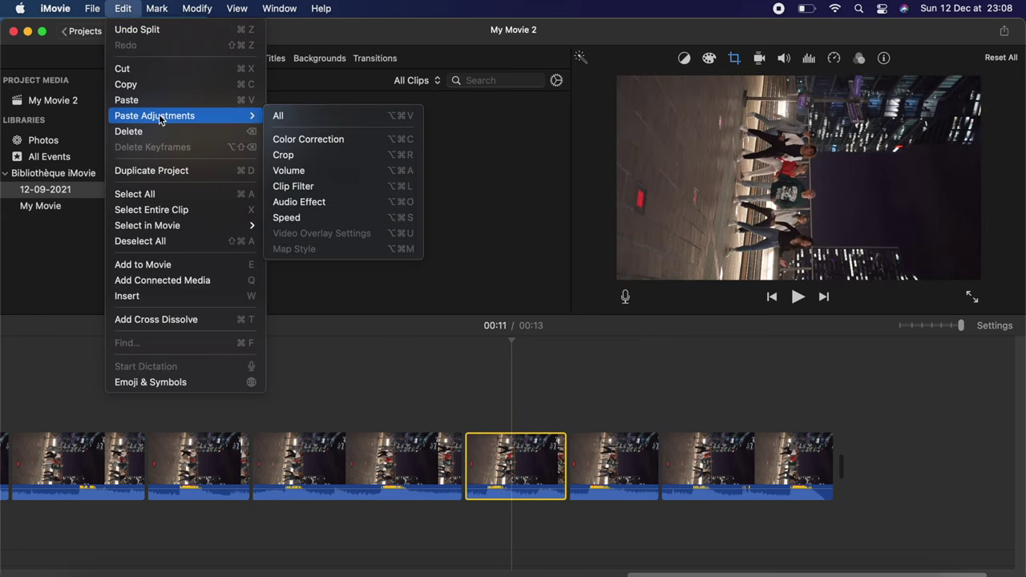
{"action": "left_click", "coordinate": [281, 115]}
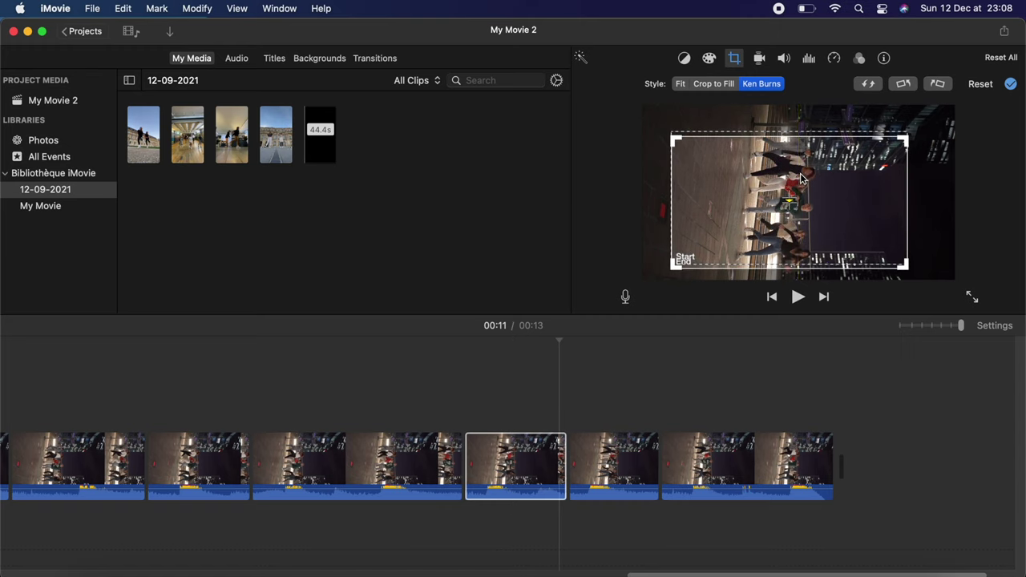
Copy the first 0.5 s clip's adjustments onto the second-to-last clip and set its Ken Burns pan to end slightly higher than it starts
{"action": "left_click", "coordinate": [527, 451]}
{"action": "left_click", "coordinate": [154, 8]}
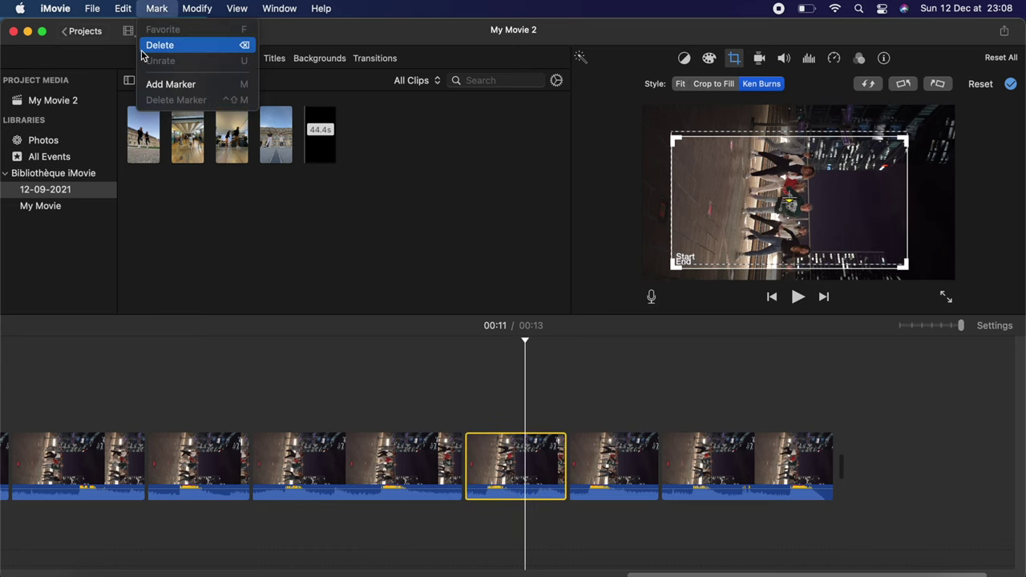
{"action": "left_click", "coordinate": [128, 83]}
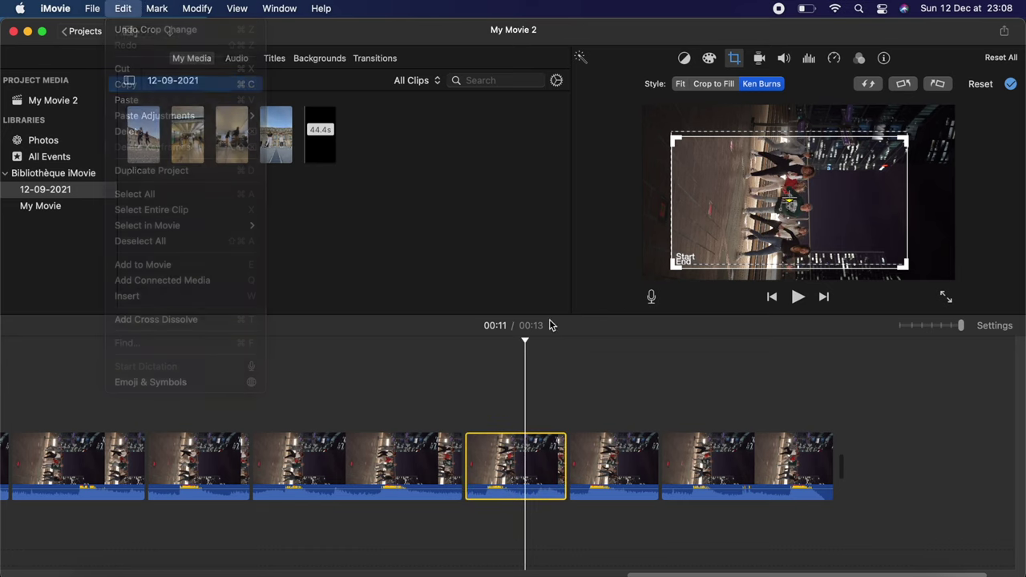
{"action": "left_click", "coordinate": [607, 461]}
{"action": "left_click", "coordinate": [123, 8]}
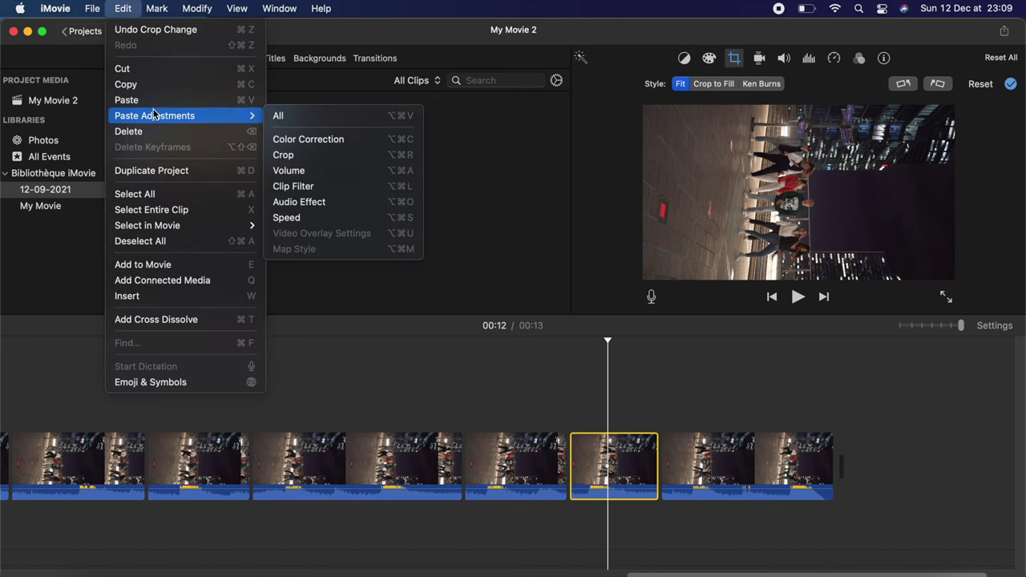
{"action": "left_click", "coordinate": [312, 117]}
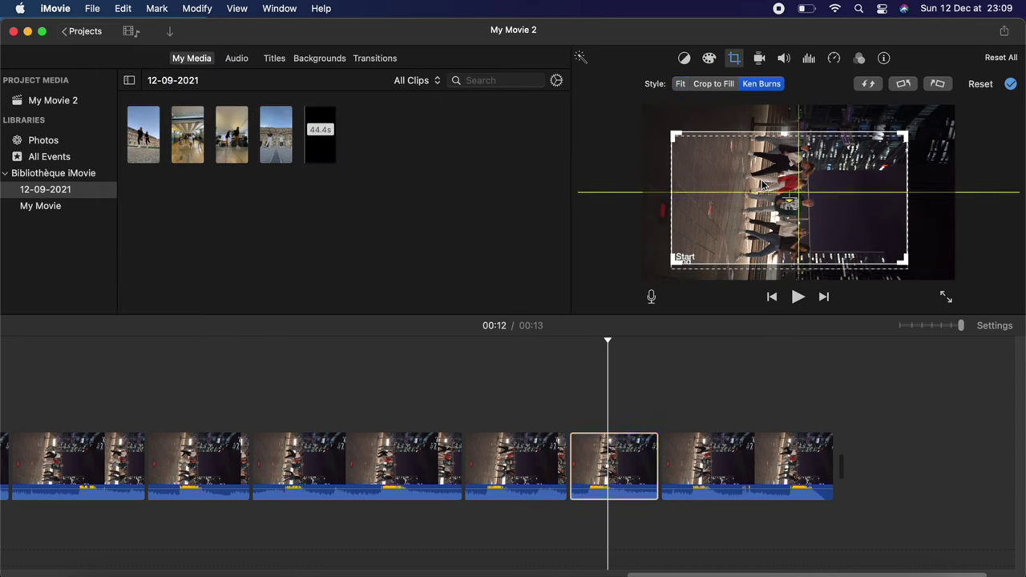
{"action": "left_click_drag", "start_coordinate": [818, 207], "coordinate": [819, 203]}
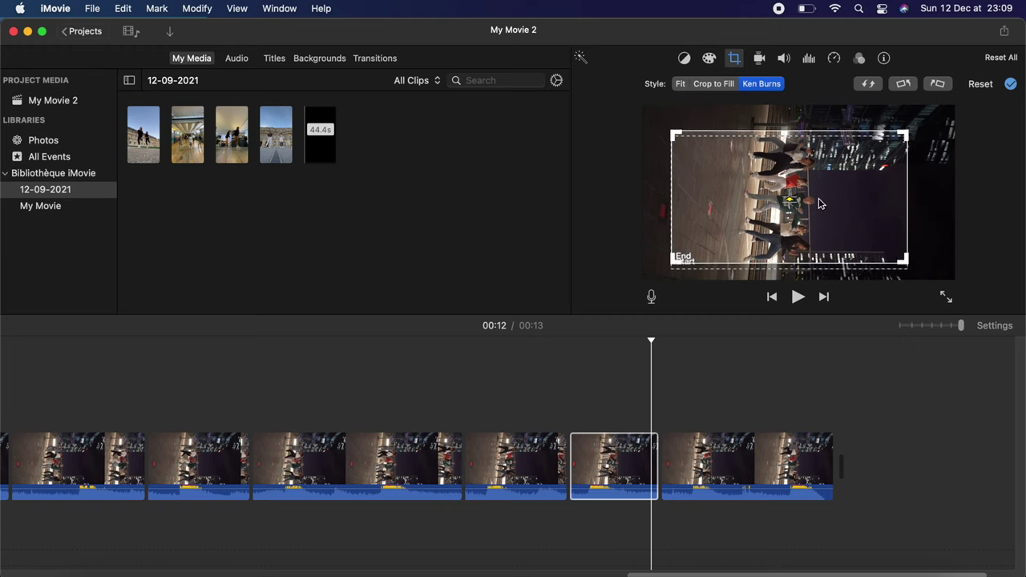
Copy the second-to-last clip, paste all of its adjustments onto the final clip, and reverse the Ken Burns pan there so it ends lower
{"action": "left_click", "coordinate": [634, 481]}
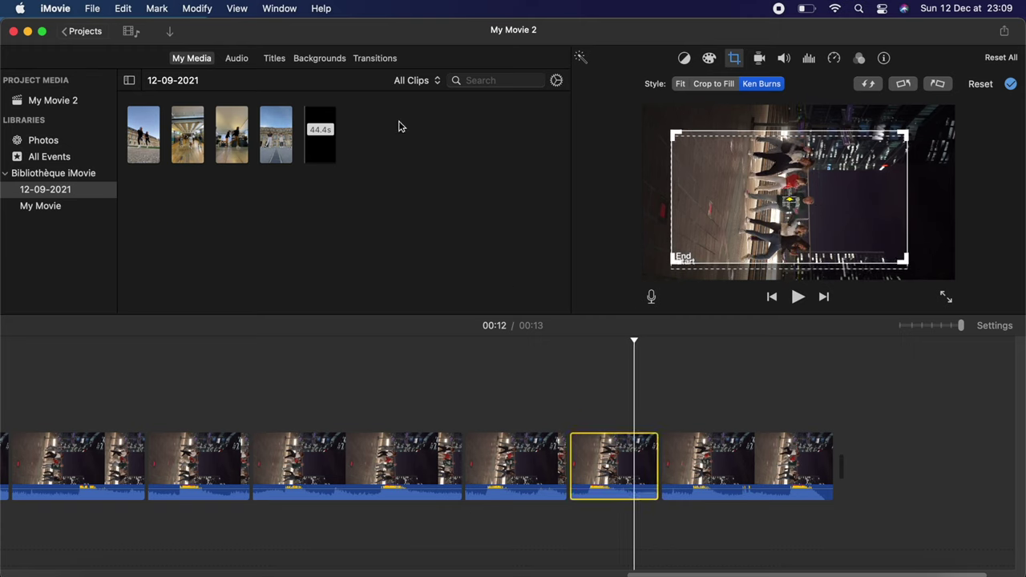
{"action": "left_click", "coordinate": [93, 8]}
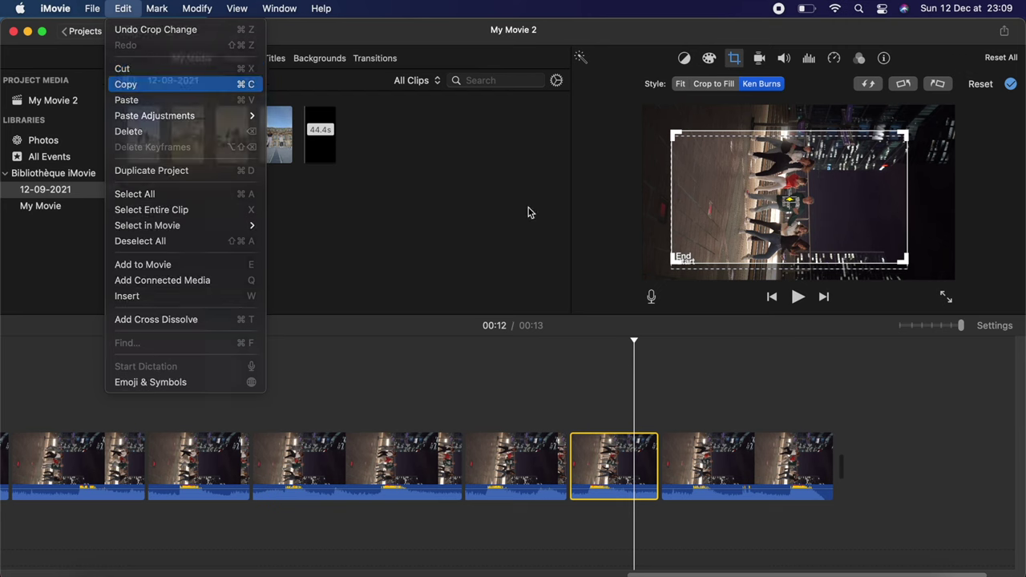
{"action": "key", "text": "super+z"}
{"action": "left_click", "coordinate": [122, 8]}
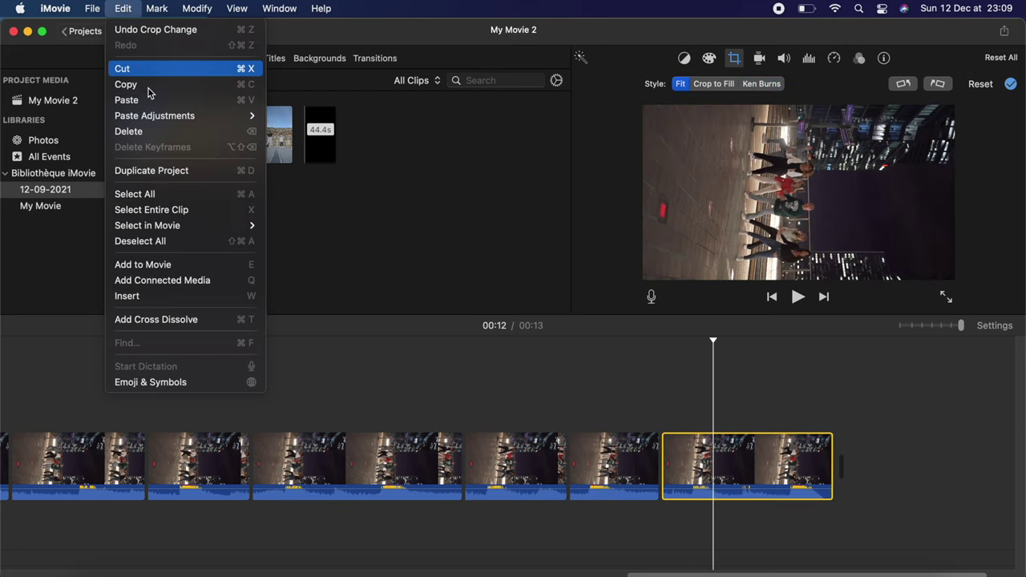
{"action": "mouse_move", "coordinate": [161, 117]}
{"action": "mouse_move", "coordinate": [152, 8]}
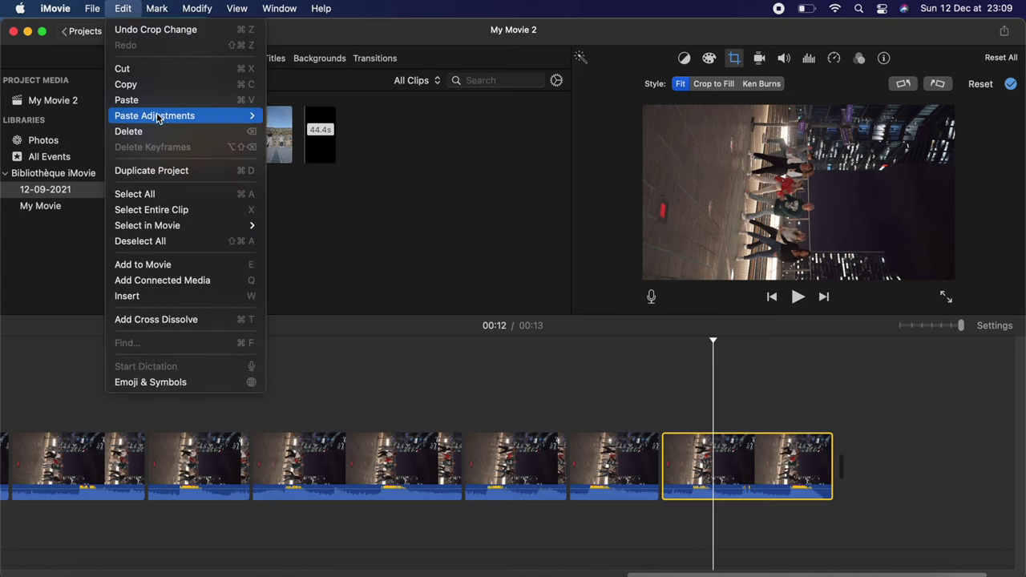
{"action": "left_click", "coordinate": [312, 120]}
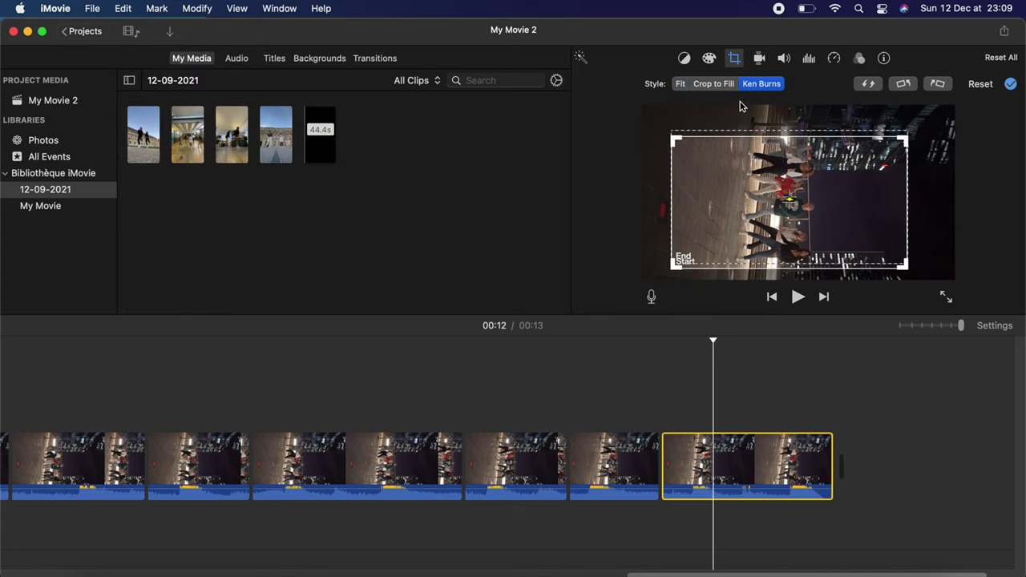
{"action": "left_click_drag", "start_coordinate": [739, 185], "coordinate": [787, 199]}
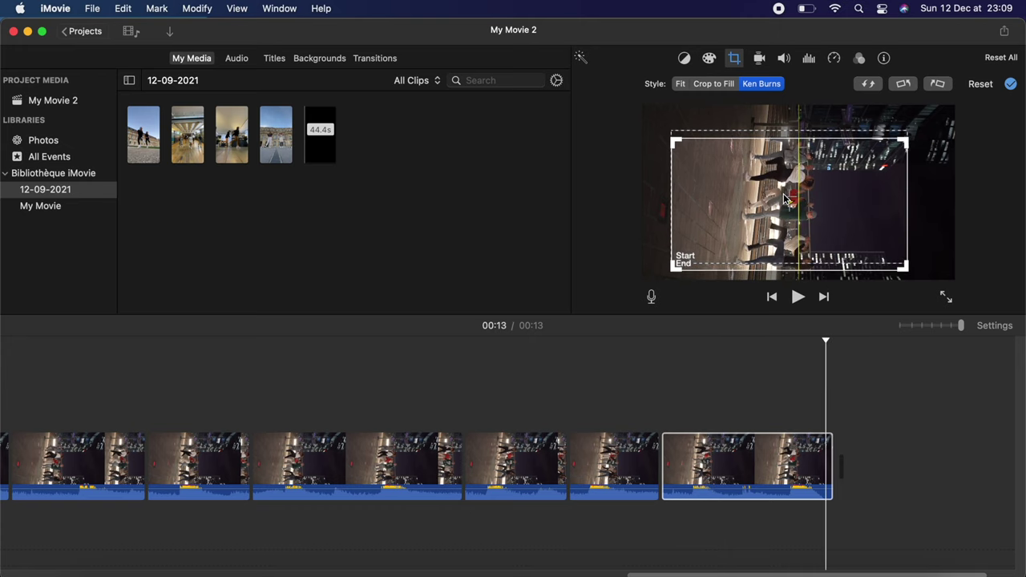
Play back the end of the movie, and review the whole edited video in full screen
{"action": "key", "text": "space"}
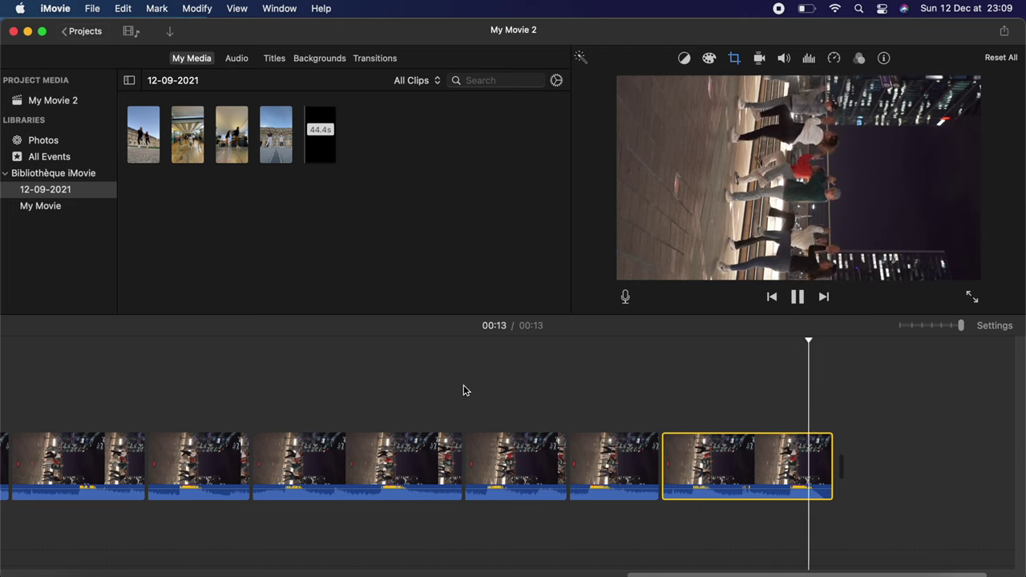
{"action": "scroll", "coordinate": [463, 391], "scroll_direction": "left", "scroll_amount": 15}
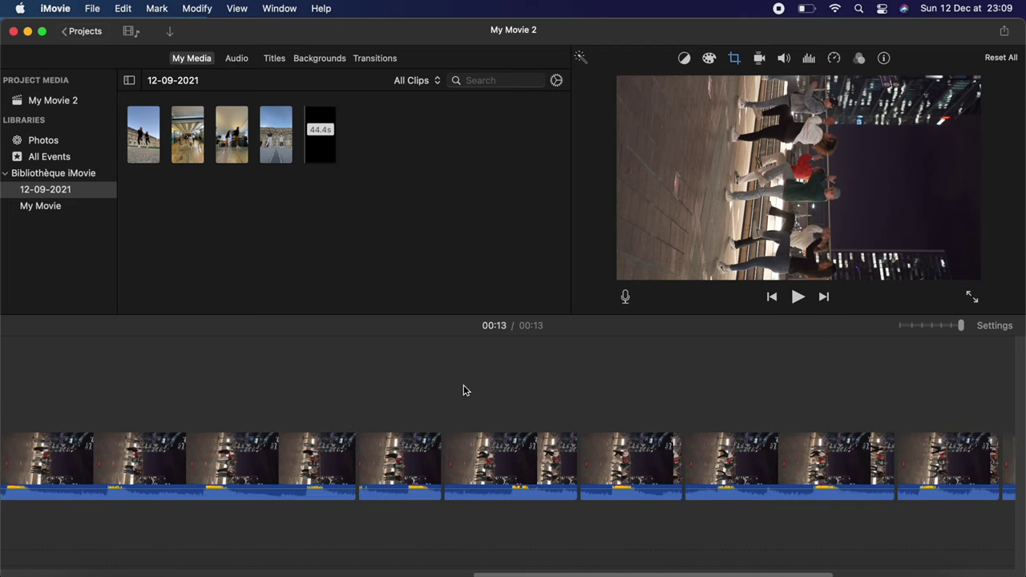
{"action": "left_click", "coordinate": [970, 298]}
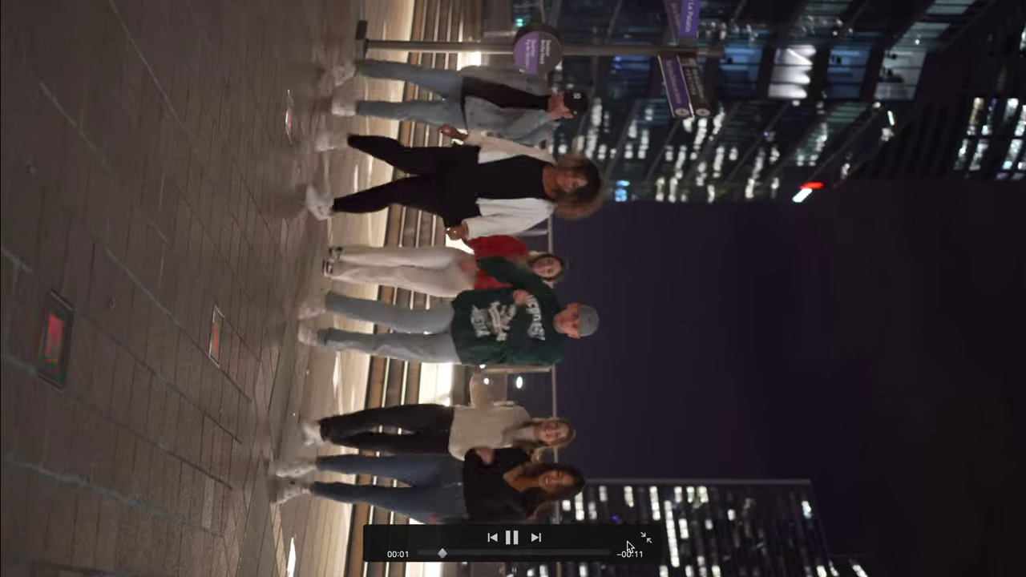
{"action": "left_click_drag", "start_coordinate": [630, 547], "coordinate": [246, 567]}
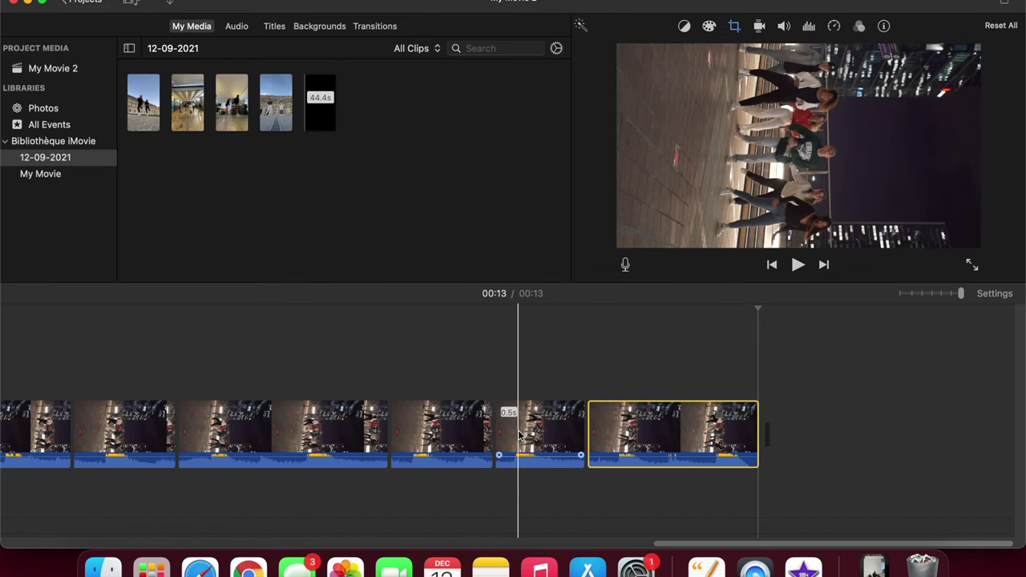
Close the iMovie window and return to the Downloads folder in Finder
{"action": "left_click", "coordinate": [12, 4]}
{"action": "left_click", "coordinate": [12, 3]}
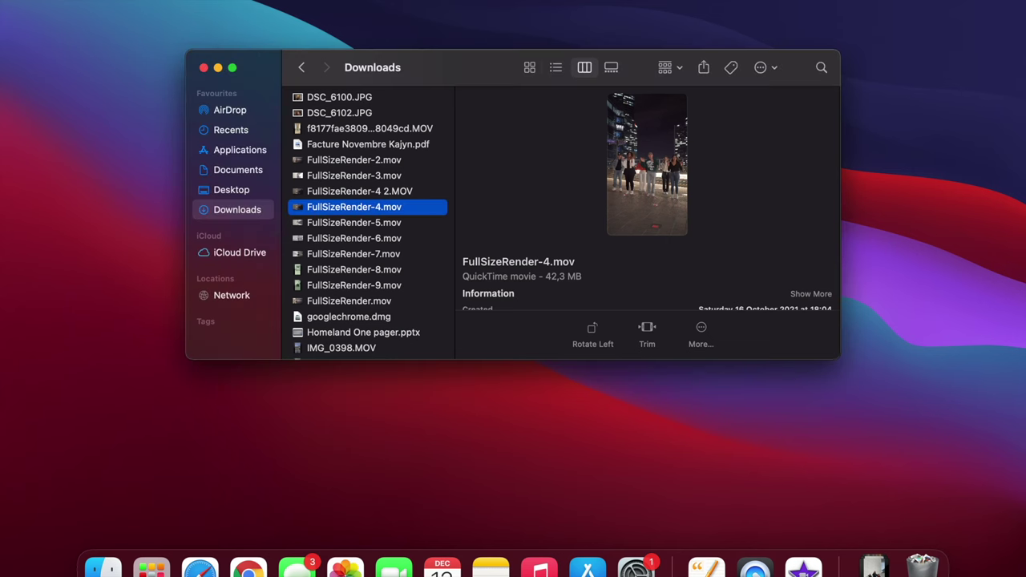